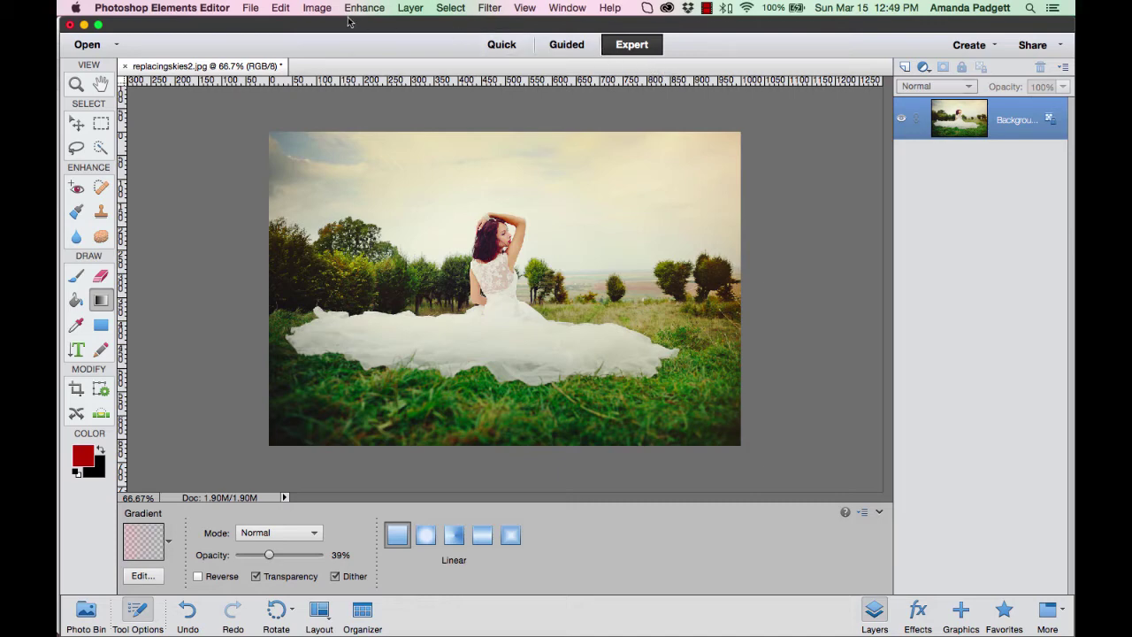
Step: Place Cloud-9.jpg from the Montana Skies (V2) folder into the bride photo
click(250, 12)
click(288, 215)
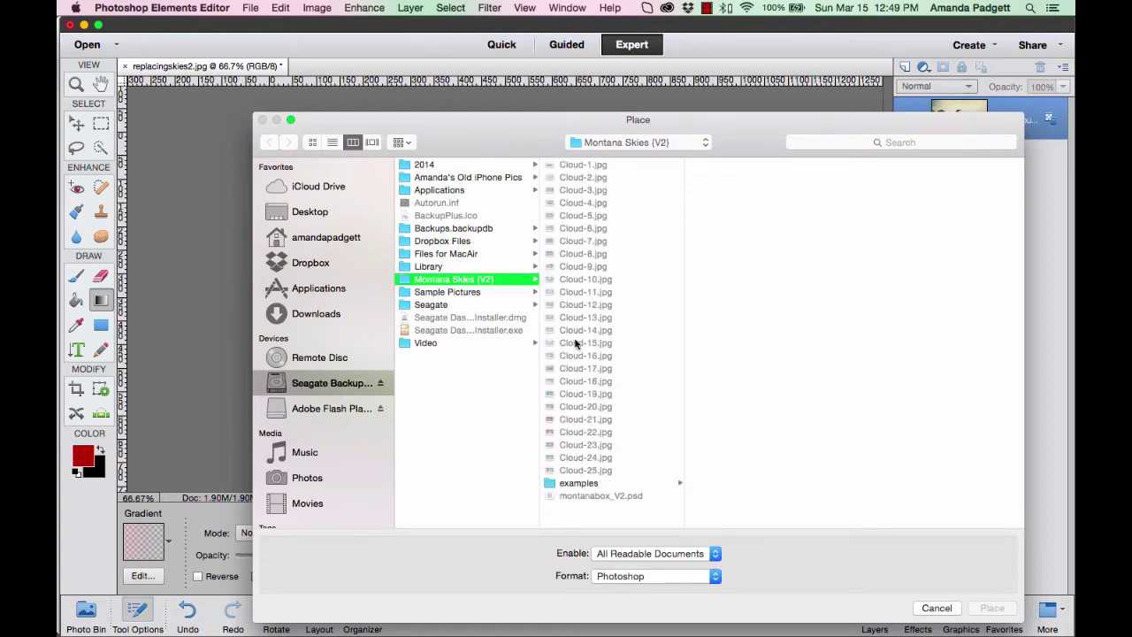
click(332, 385)
click(446, 280)
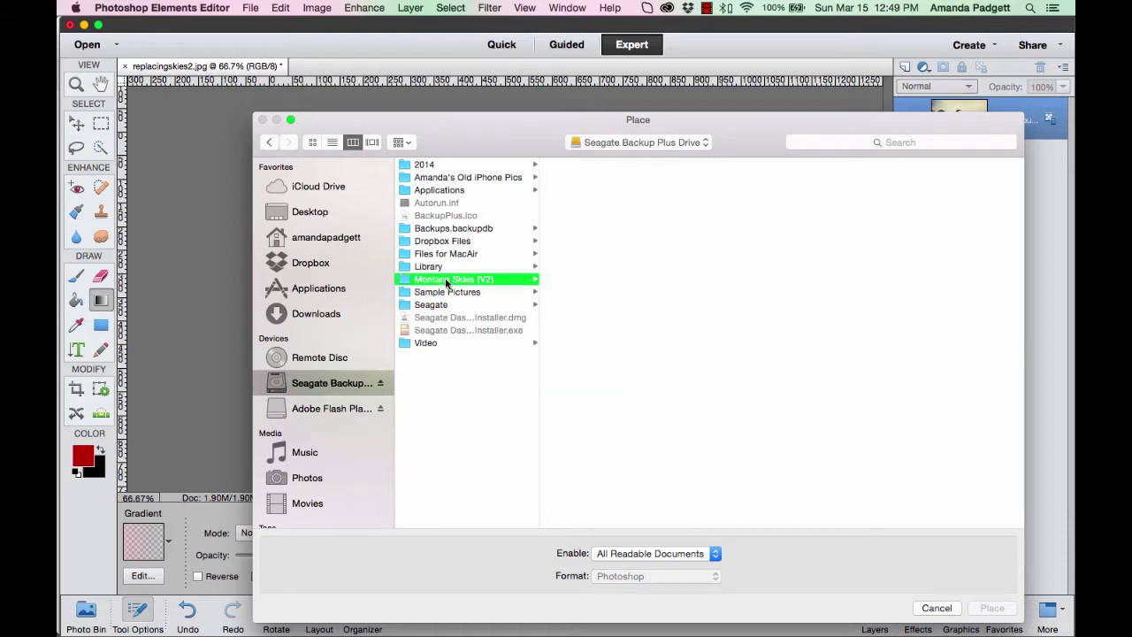
click(590, 265)
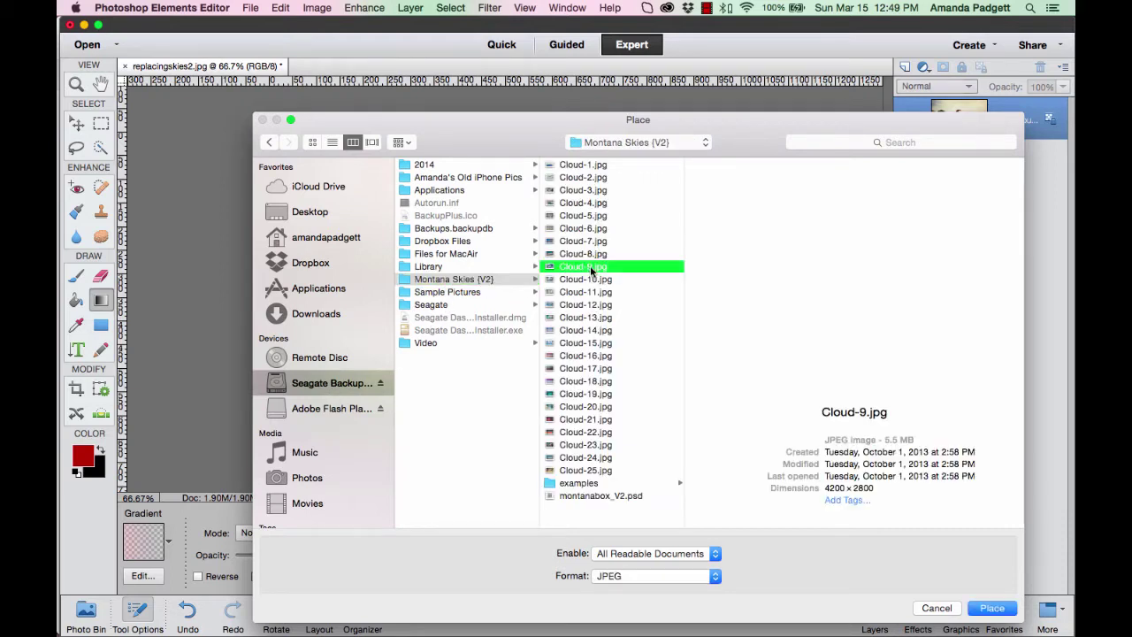
click(992, 609)
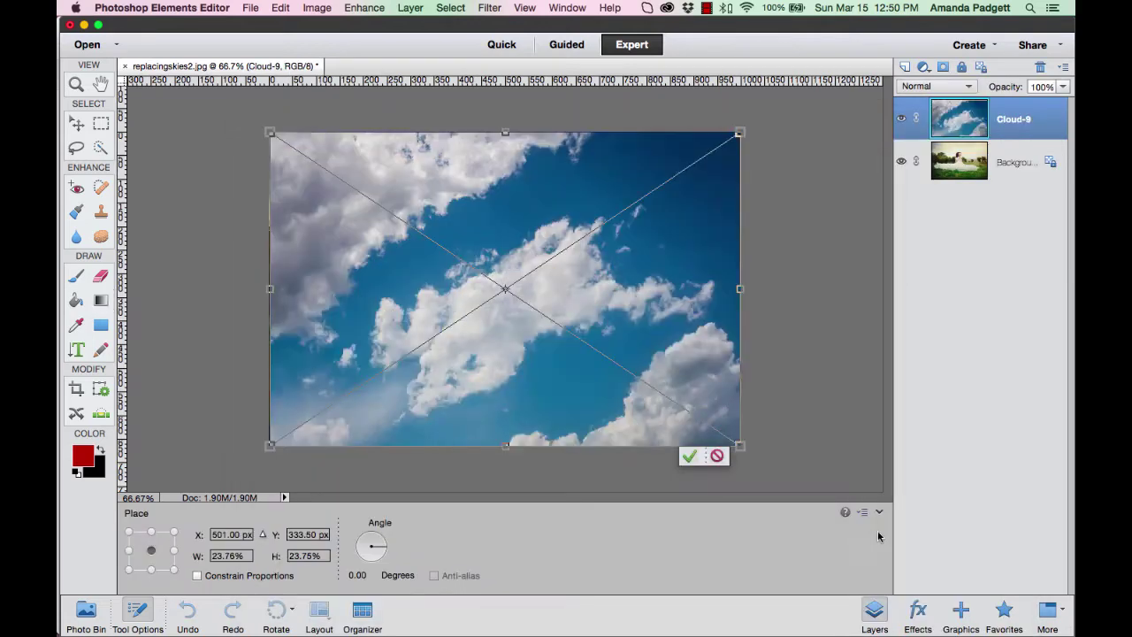
Step: Scale and reposition the Cloud-9 sky so it spans the photo's full width
mouse_move(587, 323)
mouse_down()
mouse_move(551, 319)
mouse_move(597, 194)
mouse_up()
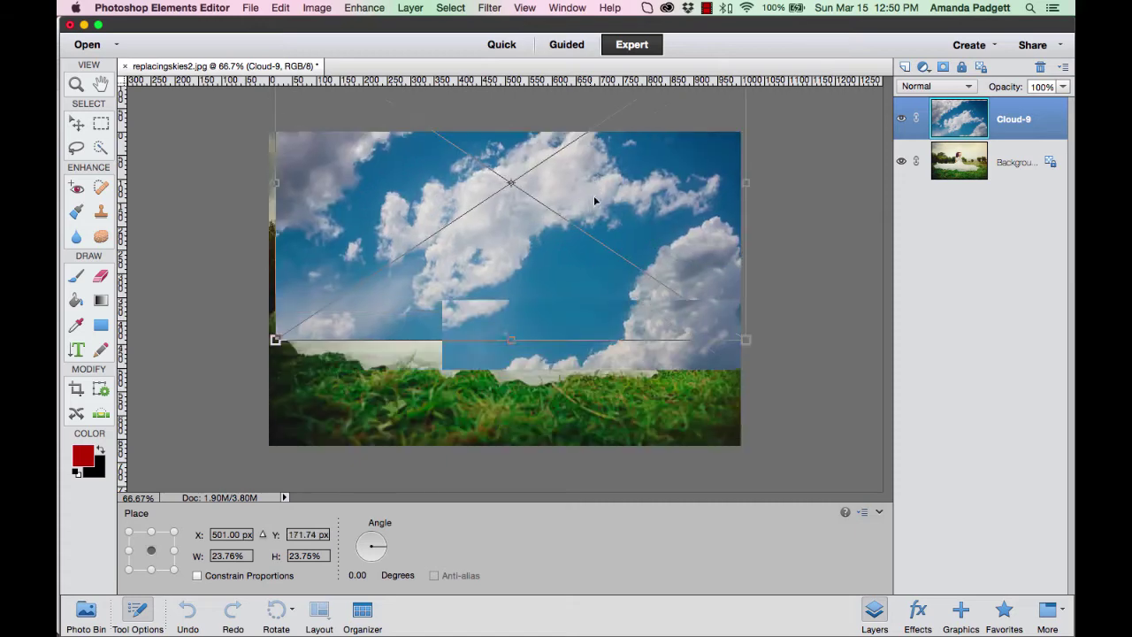
drag(597, 193, 463, 298)
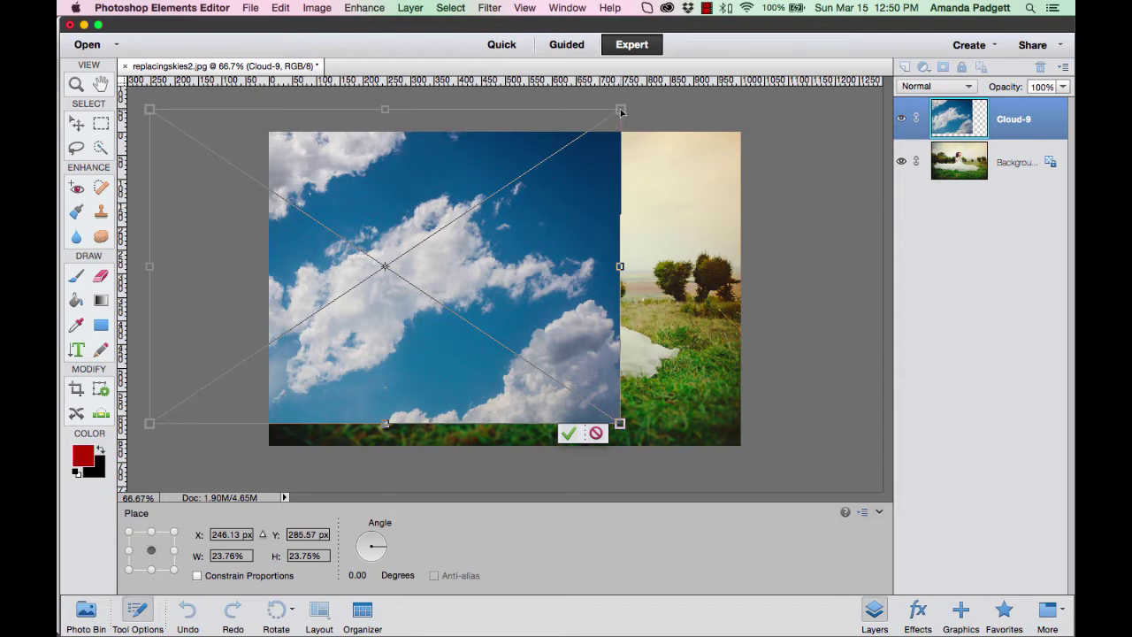
drag(621, 110, 662, 95)
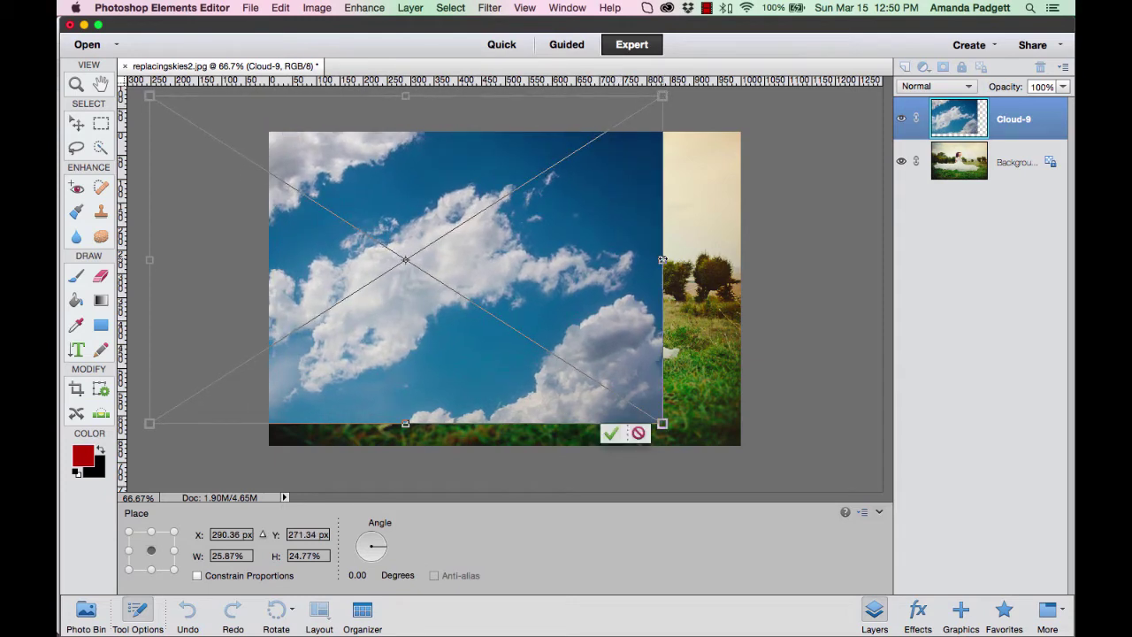
drag(662, 259, 739, 259)
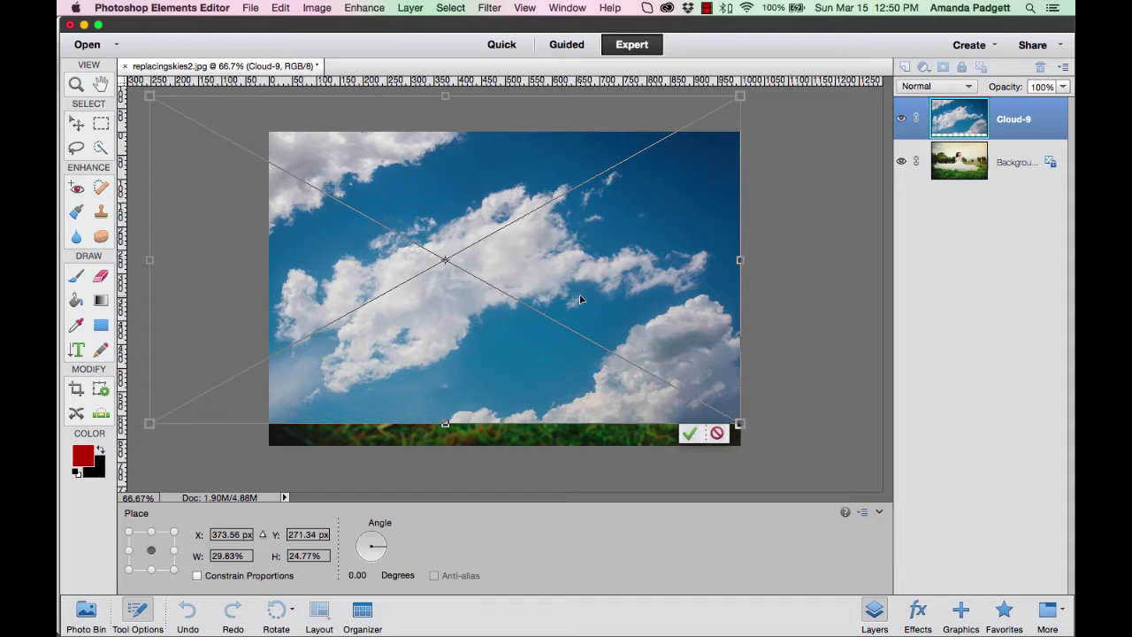
drag(580, 300, 583, 288)
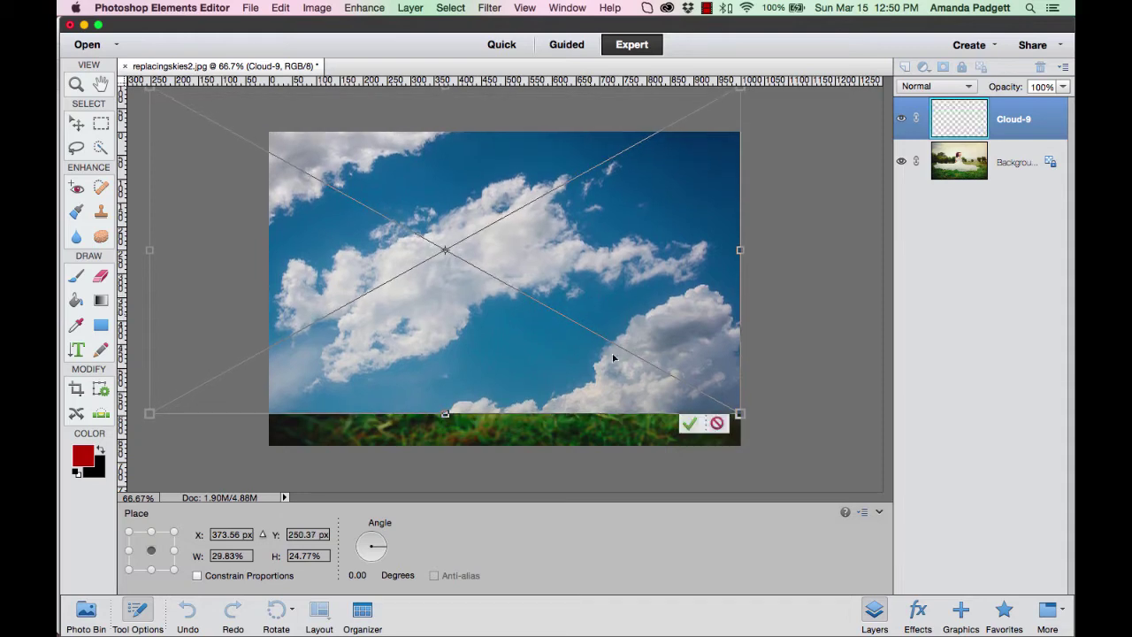
Step: Commit the transform, decline simplifying, and raise the sky layer to expose the grass
key(g)
key(Return)
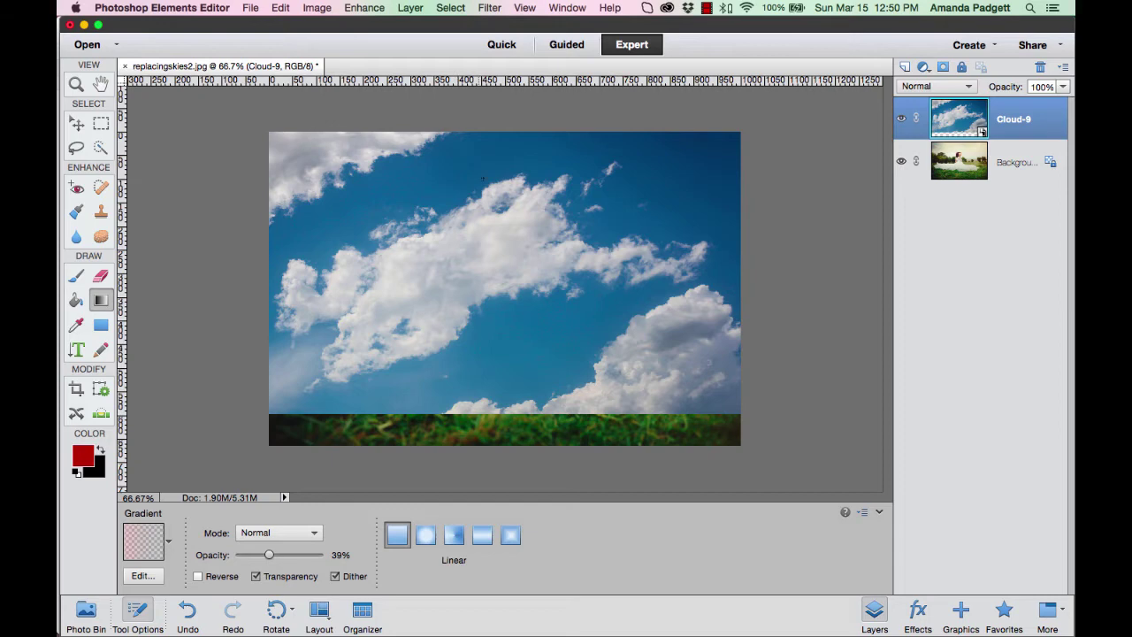
click(487, 218)
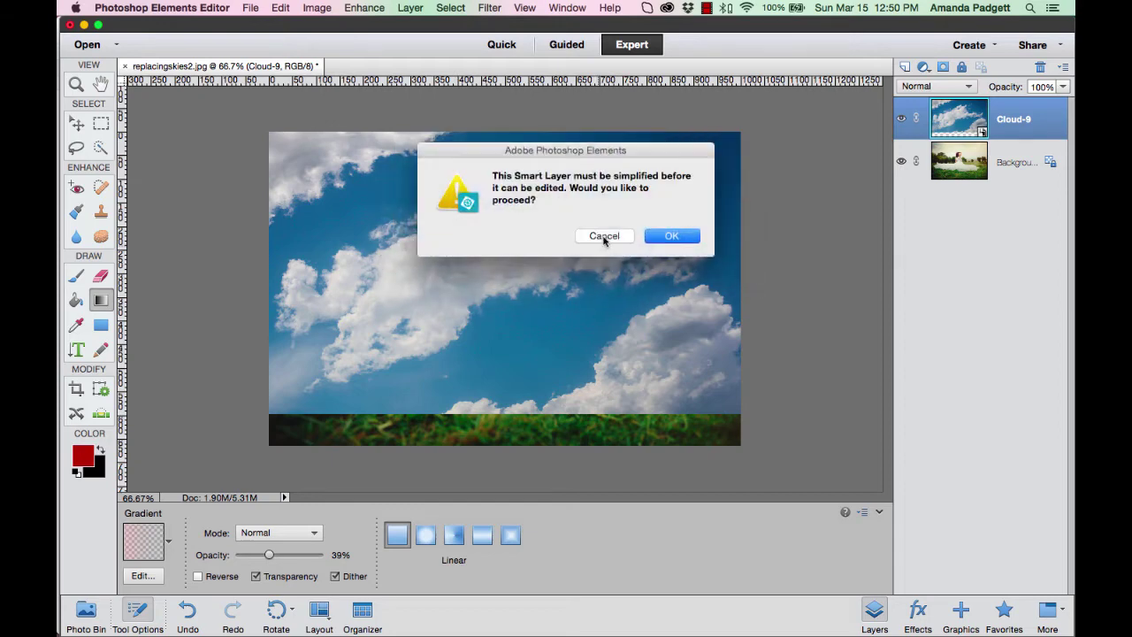
click(603, 237)
key(v)
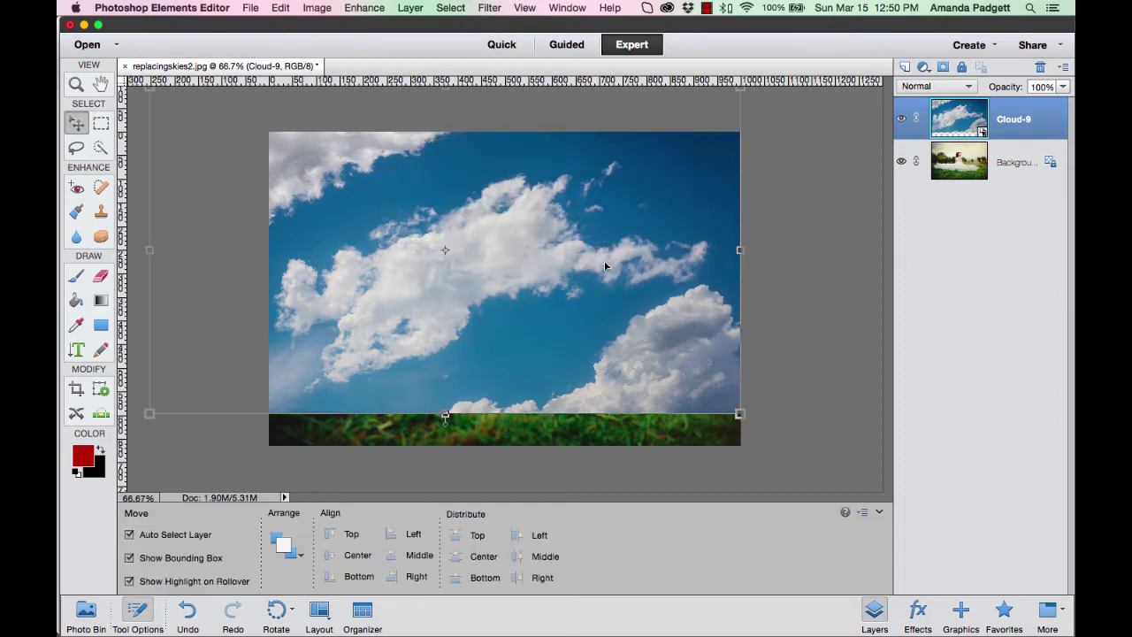
drag(606, 265, 608, 214)
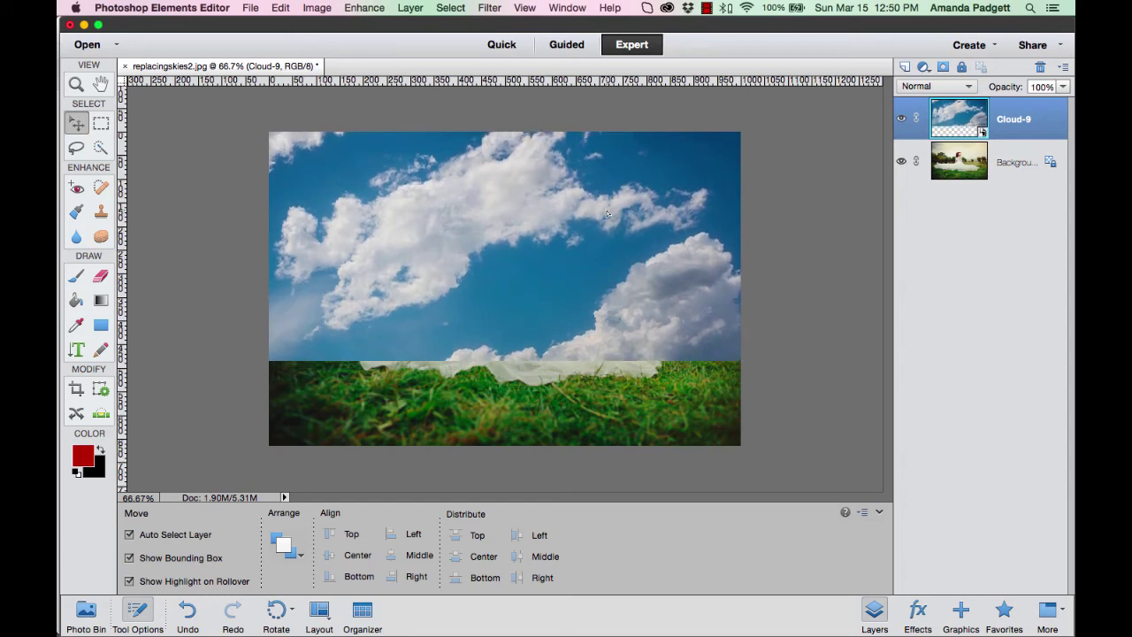
drag(608, 214, 624, 192)
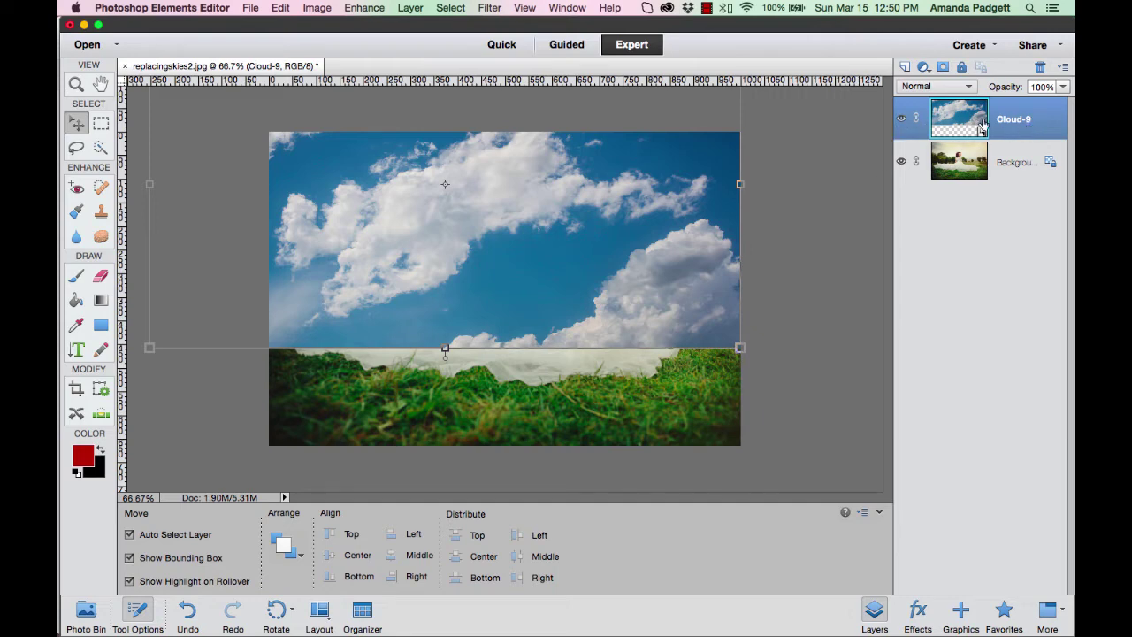
Step: Hide Cloud-9, make Background the active layer, and choose the Quick Selection tool
click(902, 119)
click(962, 171)
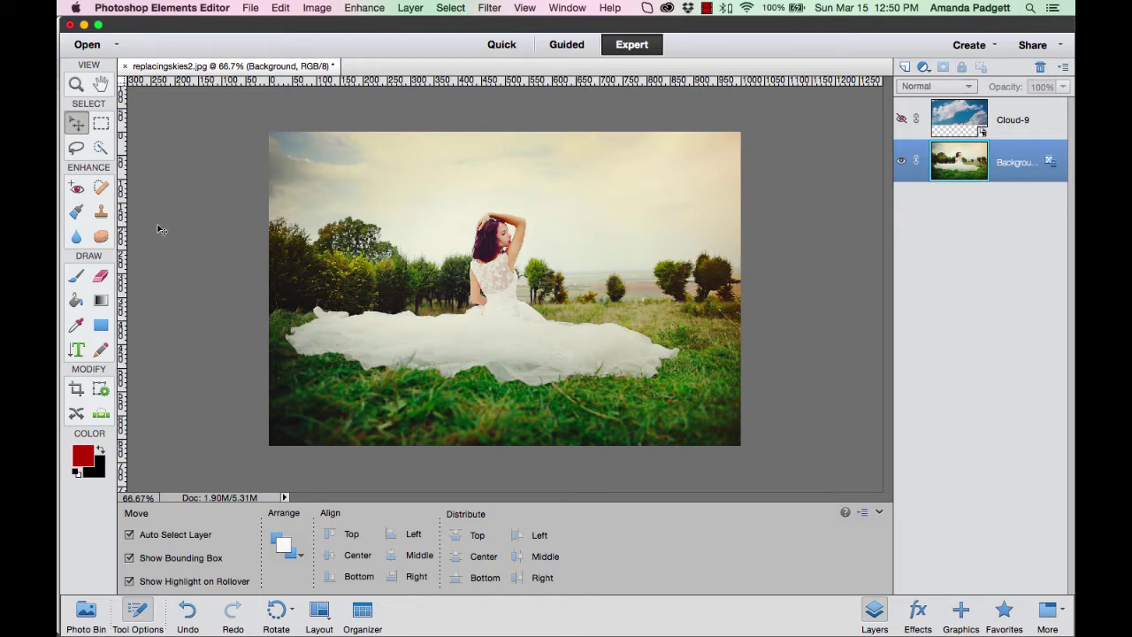
click(100, 148)
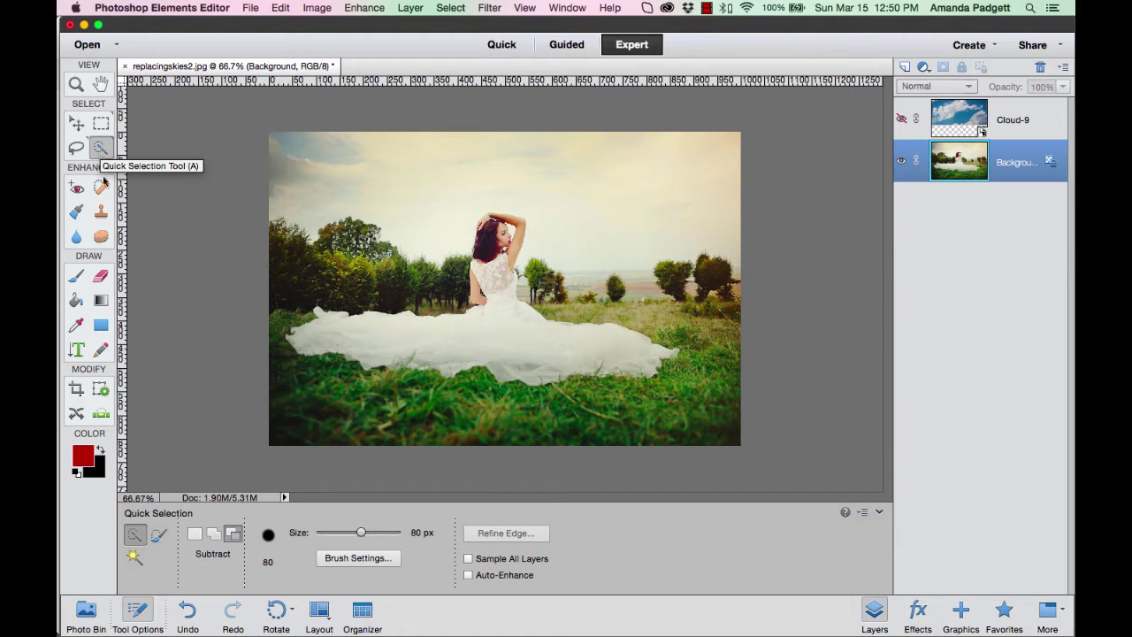
click(159, 534)
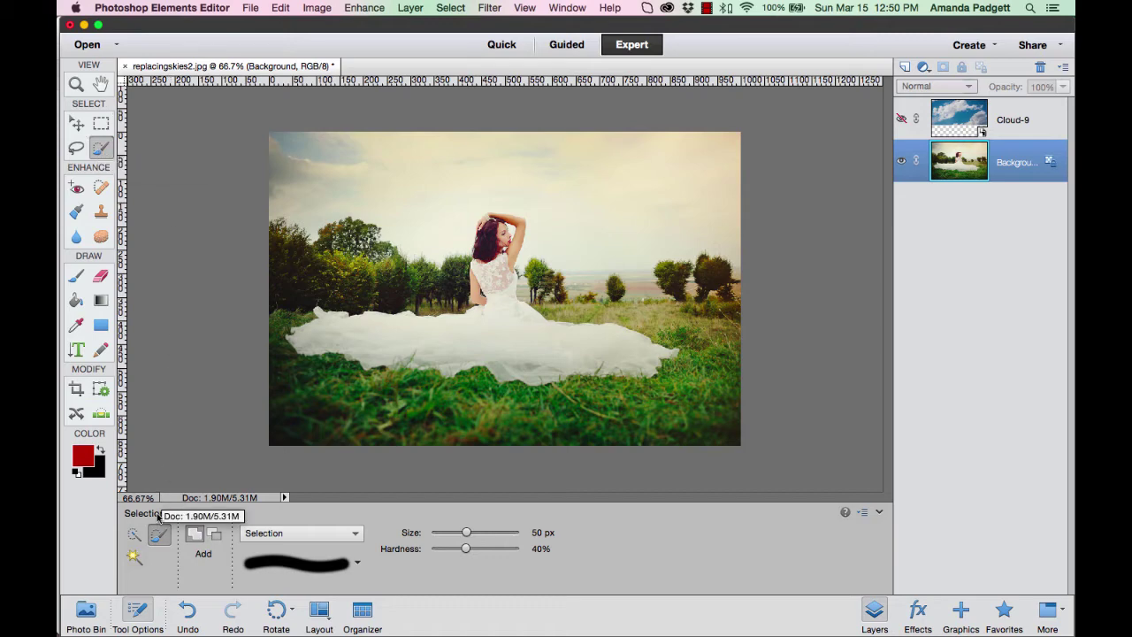
click(135, 536)
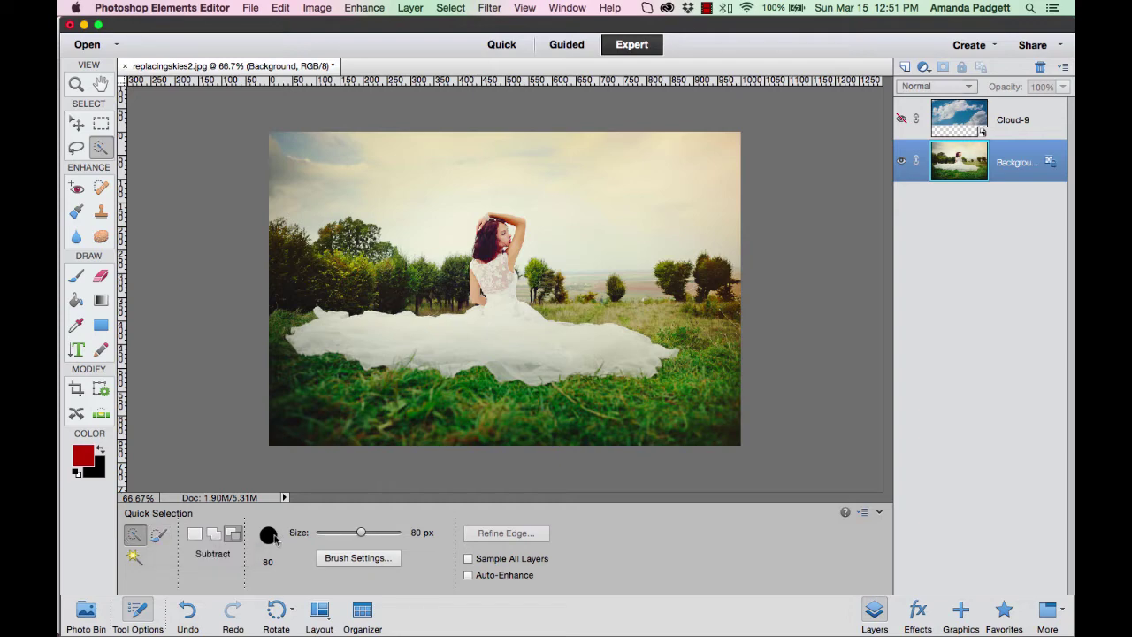
Step: Set the quick selection brush hardness to 77% and use Add mode
click(358, 557)
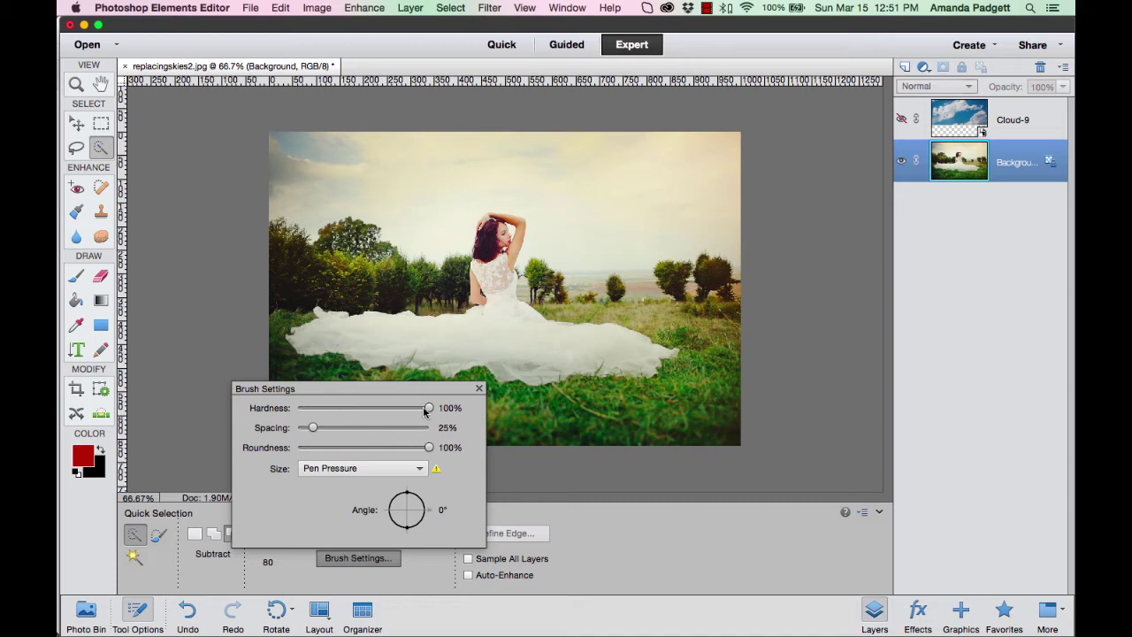
drag(429, 408, 399, 408)
click(478, 388)
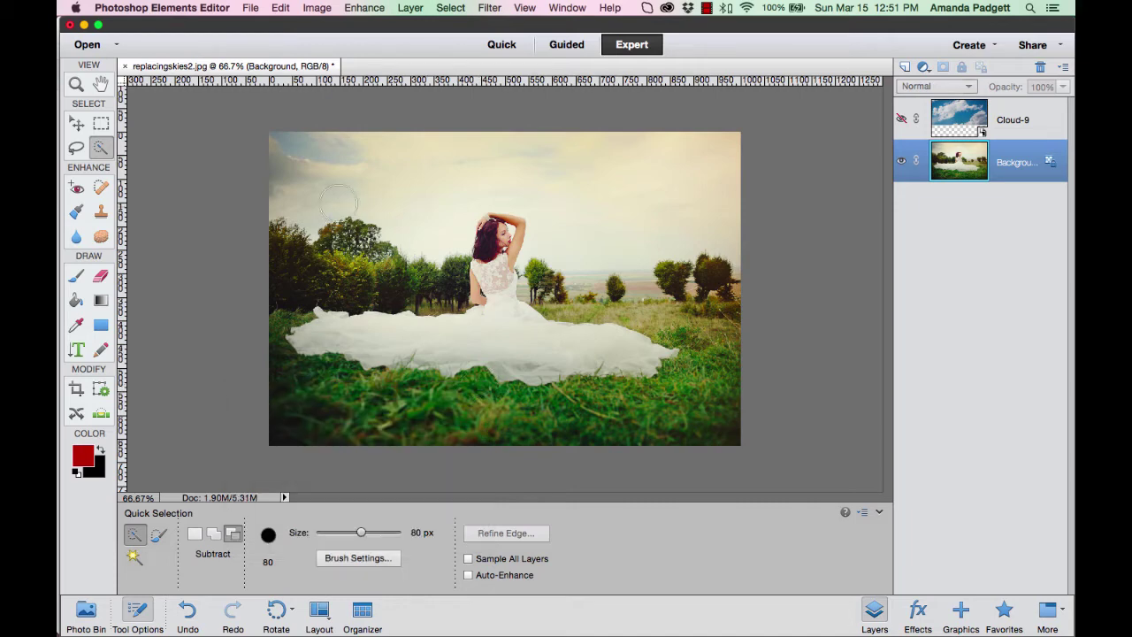
click(213, 533)
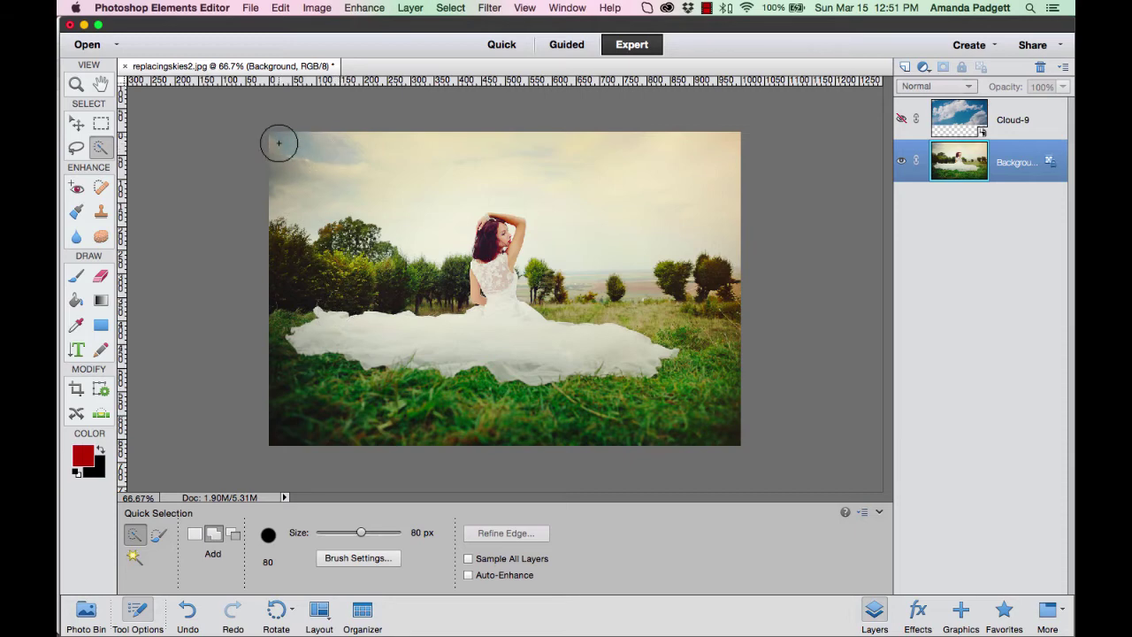
Step: Select the sky from the top-left to the bride's head, then subtract the horizon strip
mouse_move(279, 136)
mouse_down()
mouse_move(449, 207)
mouse_move(505, 183)
mouse_move(584, 182)
mouse_move(636, 229)
mouse_up()
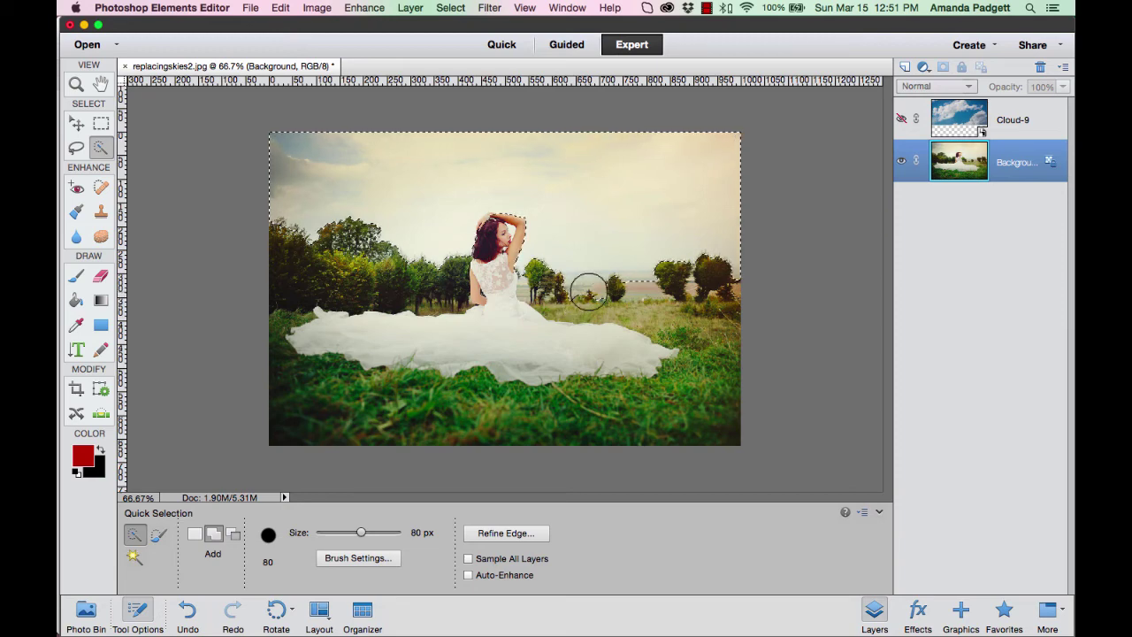
click(231, 536)
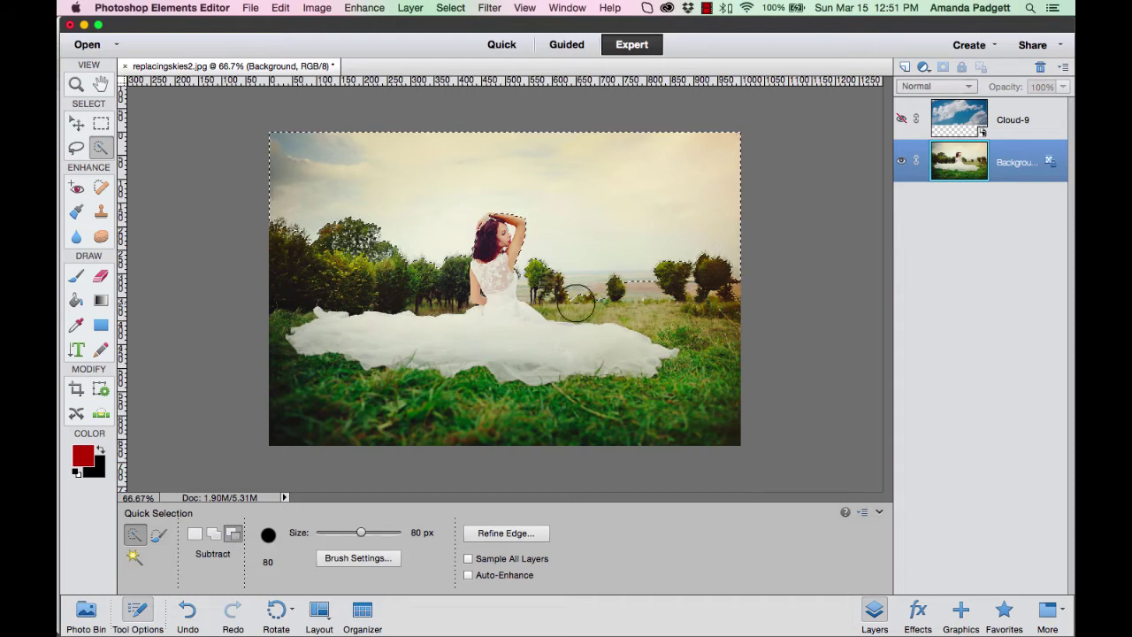
drag(579, 293, 747, 292)
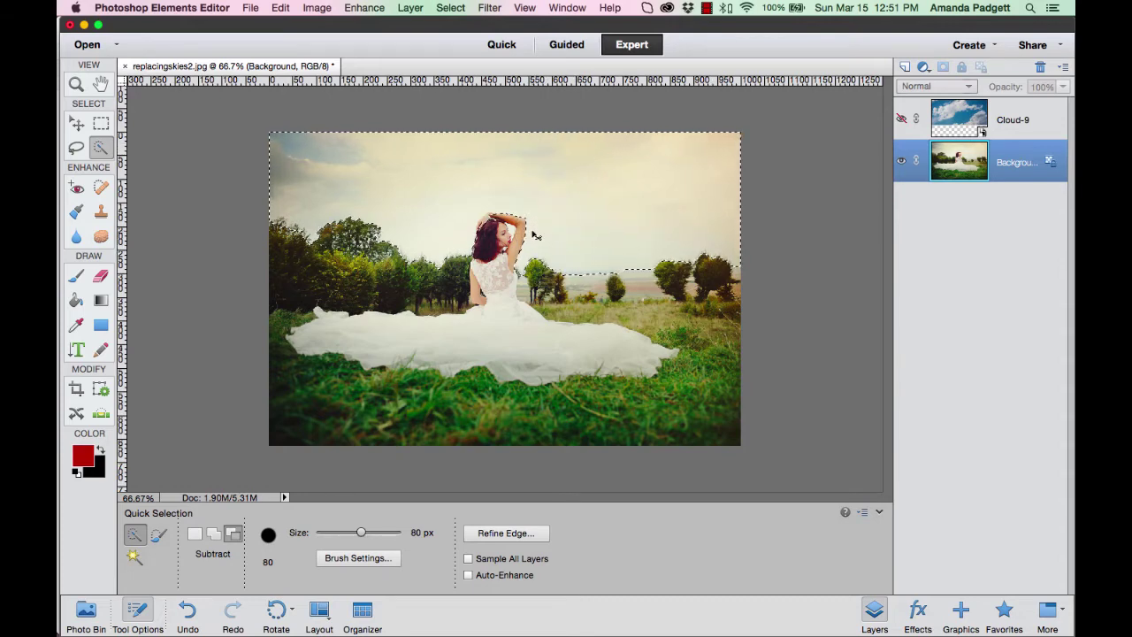
Step: Zoom in, subtract the horizon dip with a smaller brush, then zoom out to the whole photo
key(super+equal)
key(super+equal)
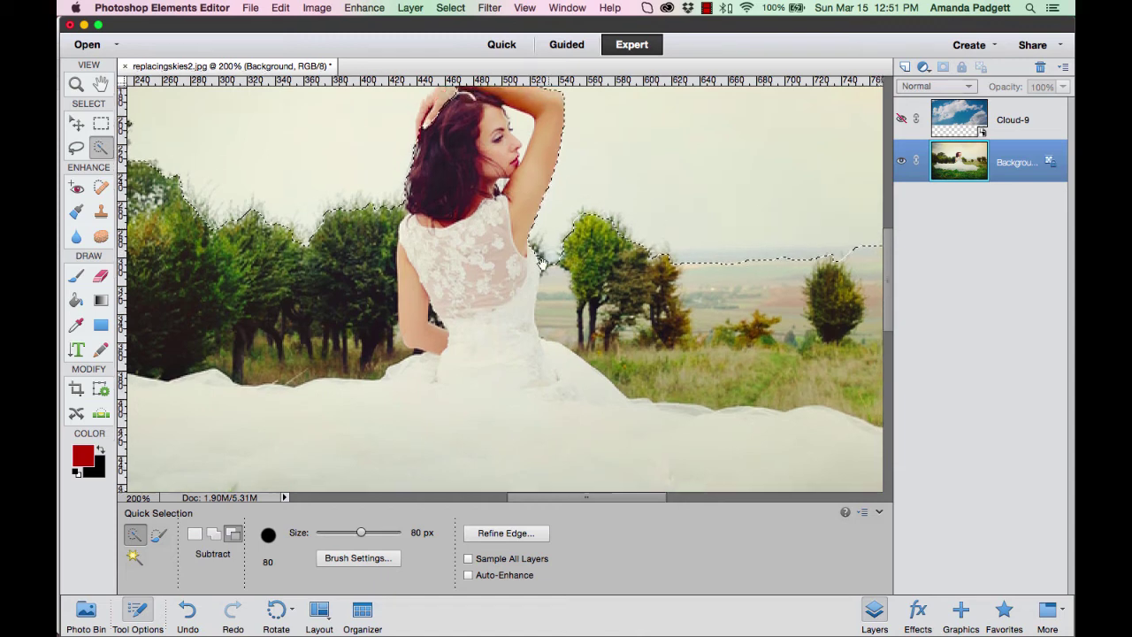
drag(574, 208, 536, 354)
key(bracketleft)
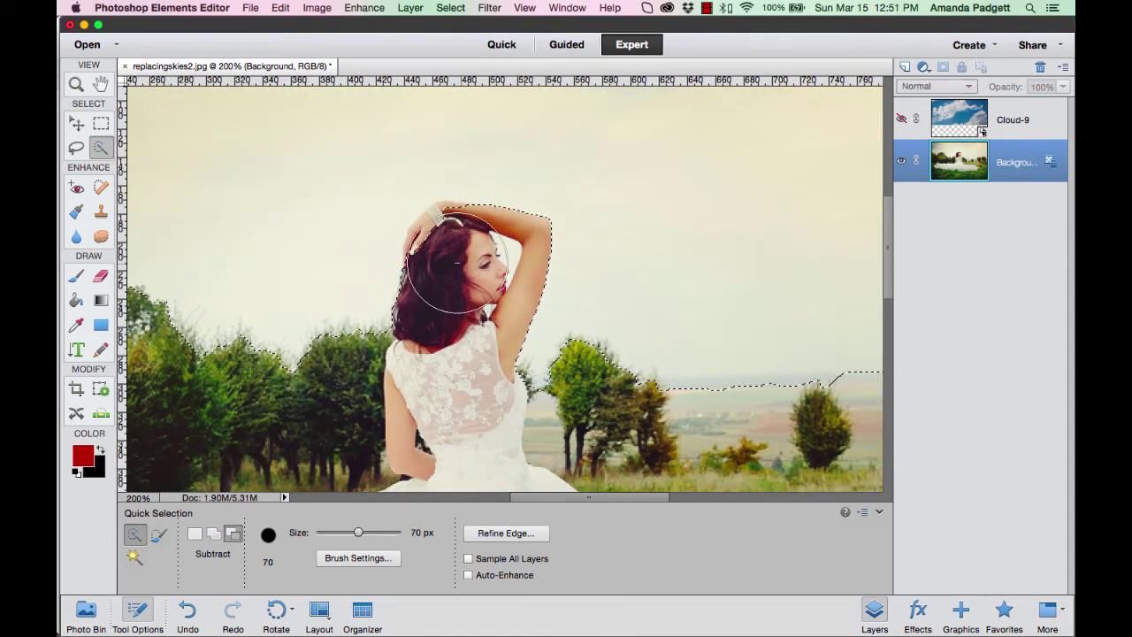
key(bracketleft)
key(bracketleft)
key(bracketleft)
key(bracketleft)
key(bracketleft)
key(bracketleft)
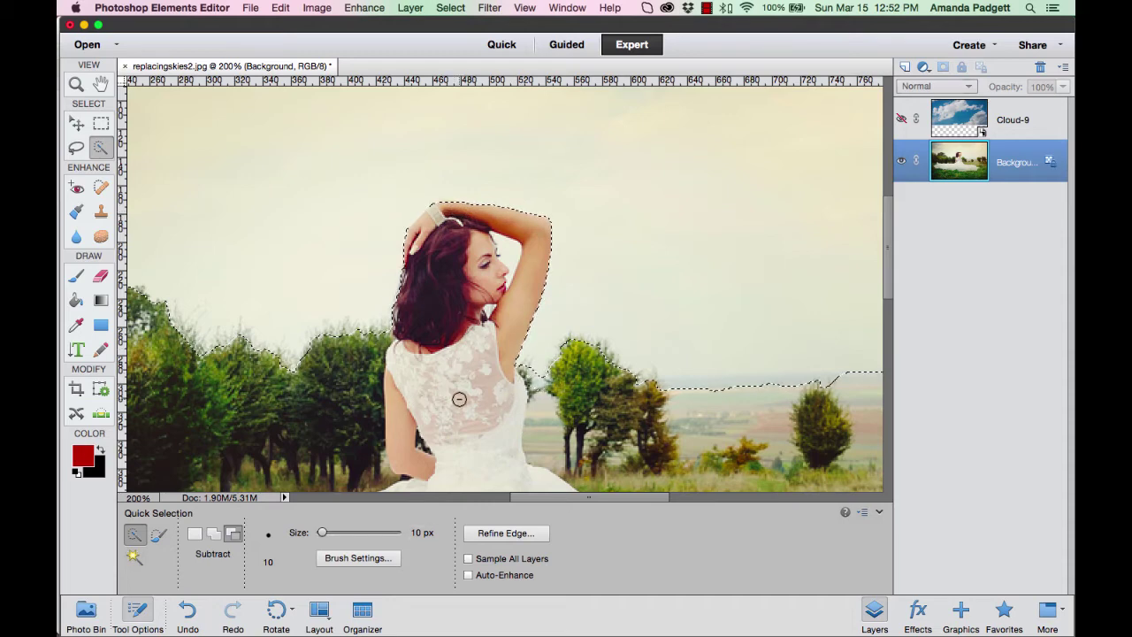
click(215, 535)
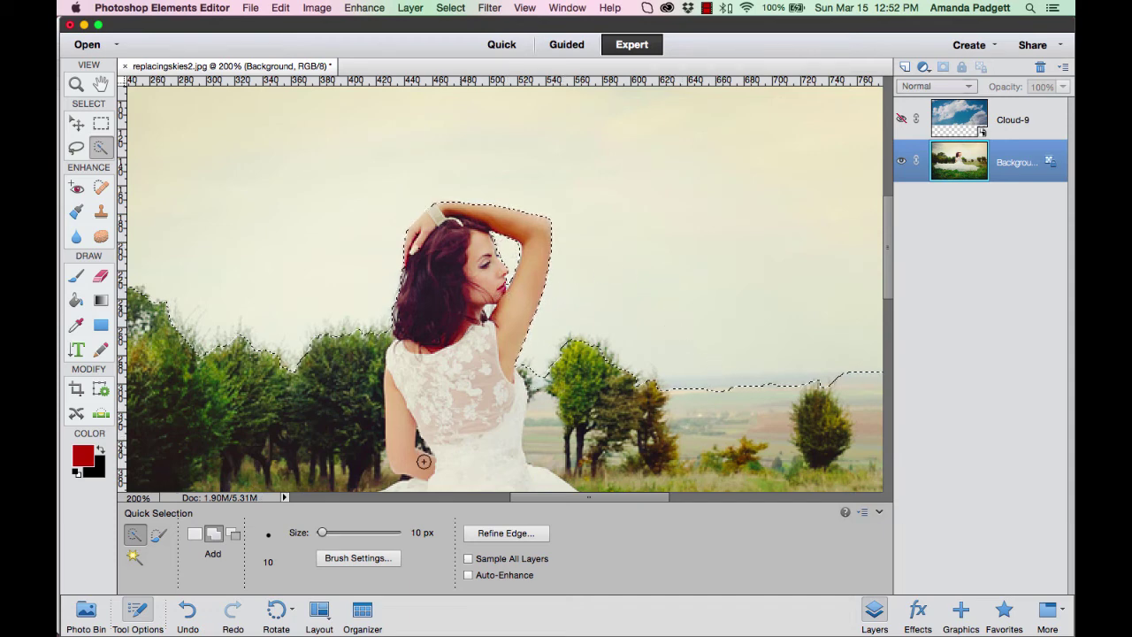
click(234, 536)
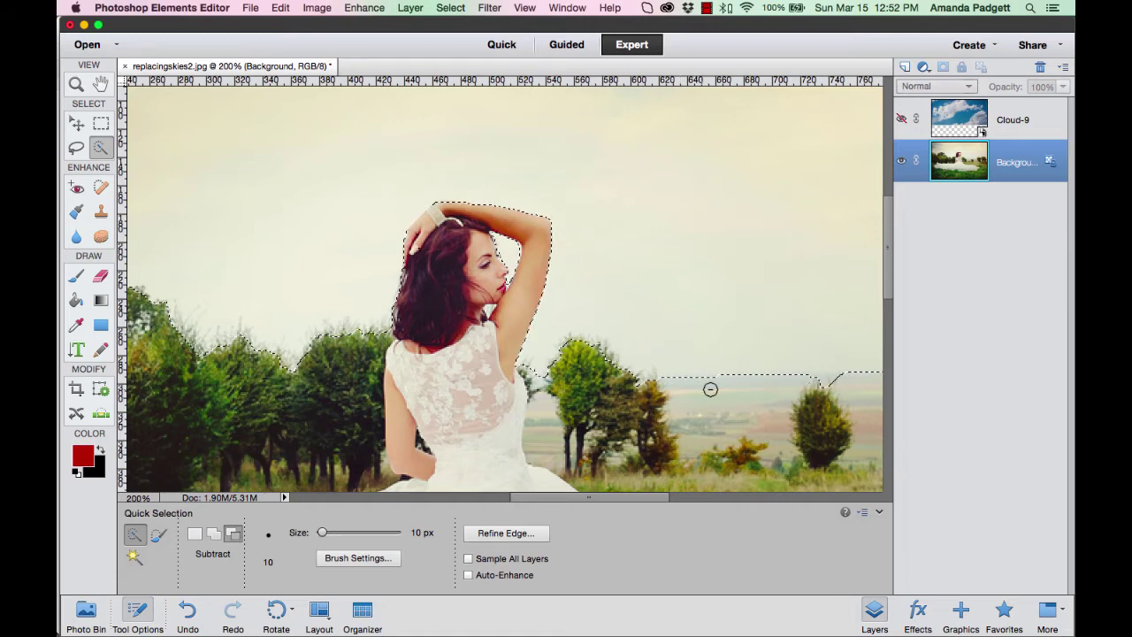
drag(711, 389, 832, 381)
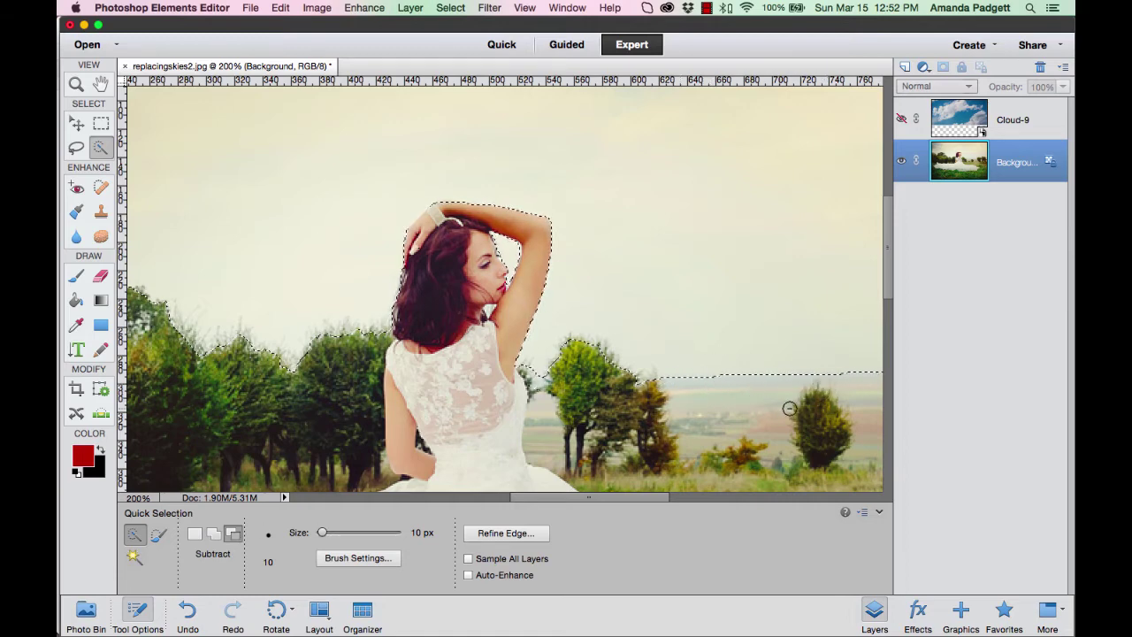
drag(778, 412, 471, 415)
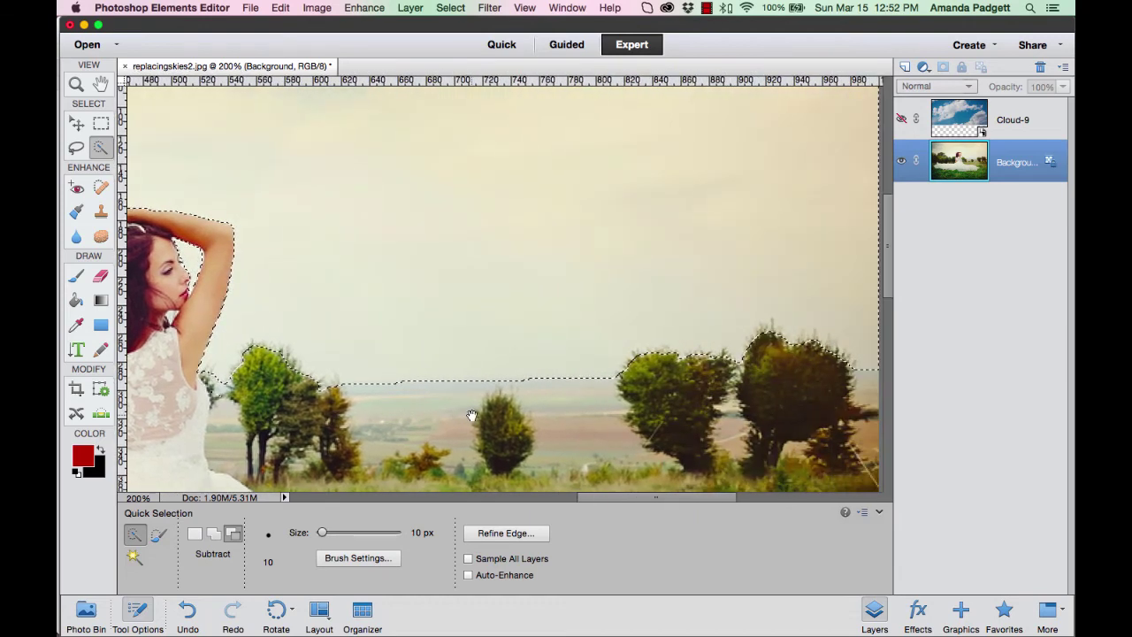
key(super+minus)
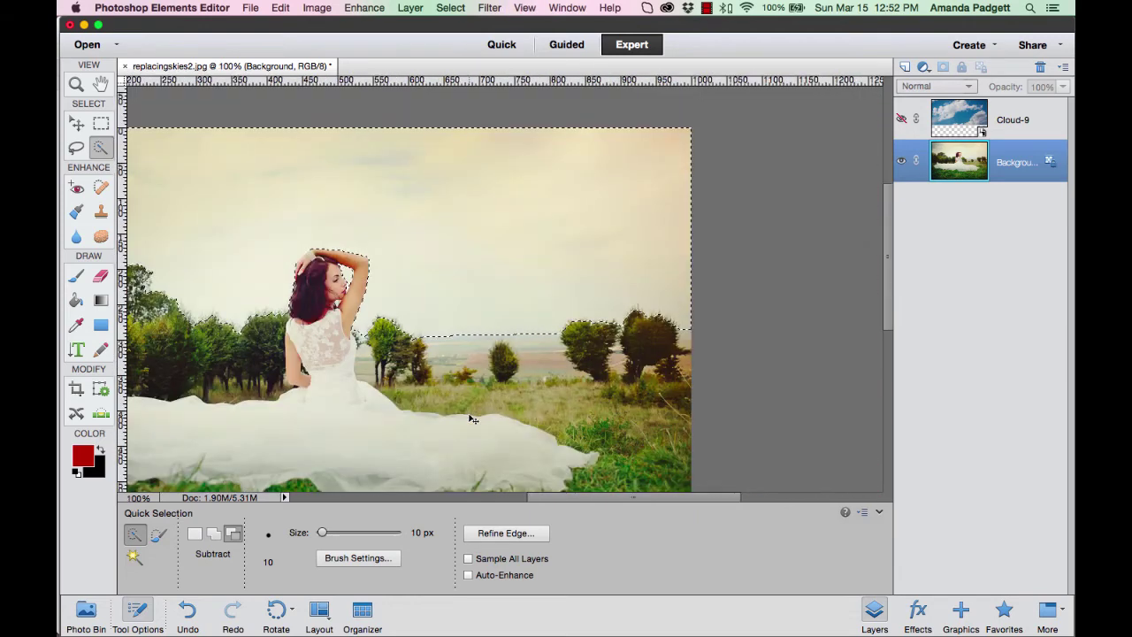
key(super+minus)
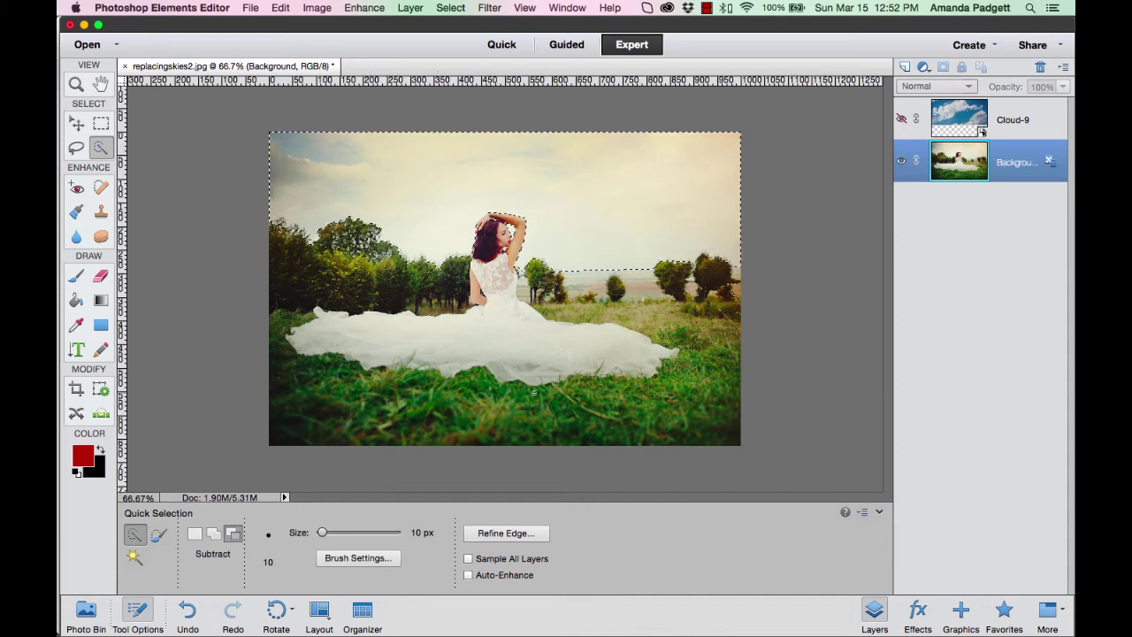
Step: Open the Refine Edge dialog for the sky selection
click(520, 533)
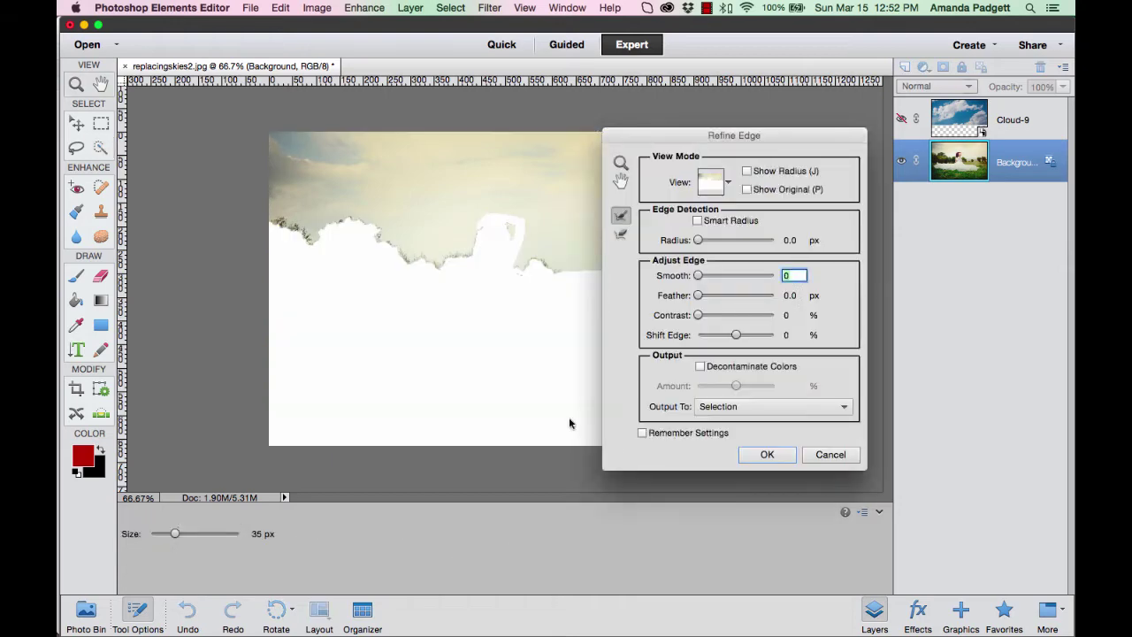
drag(704, 148, 722, 151)
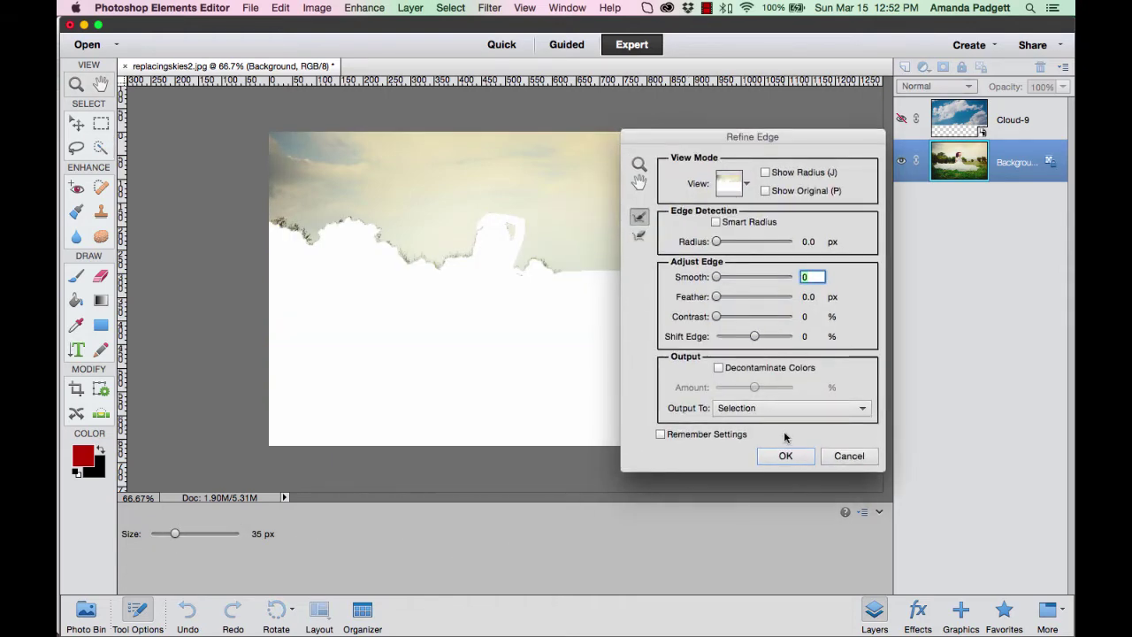
click(831, 457)
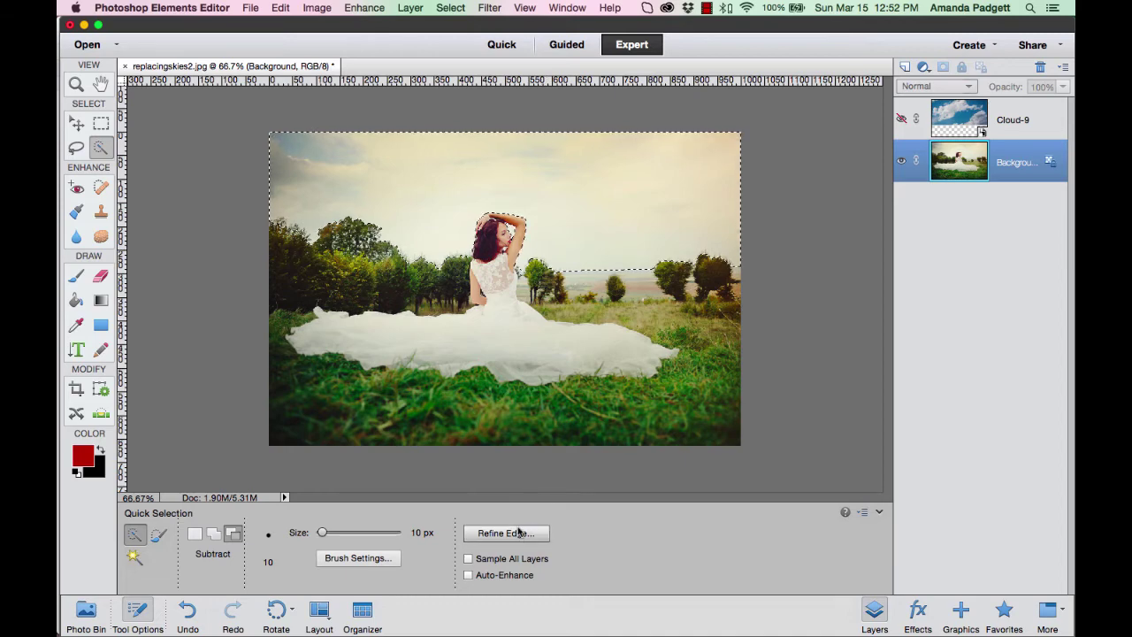
click(450, 8)
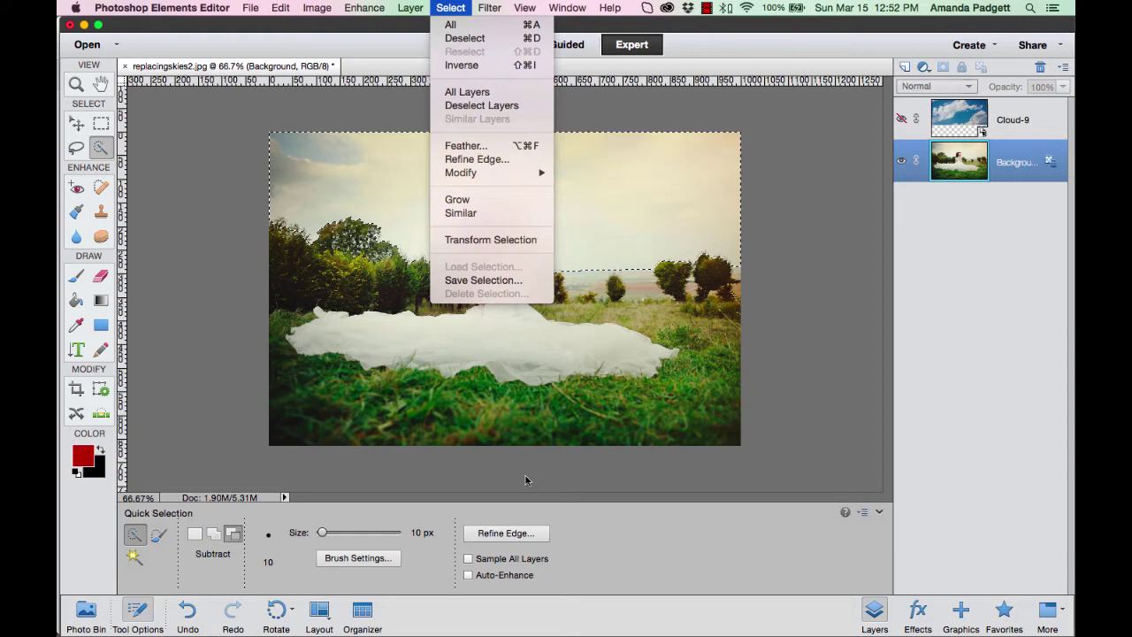
click(531, 535)
click(531, 535)
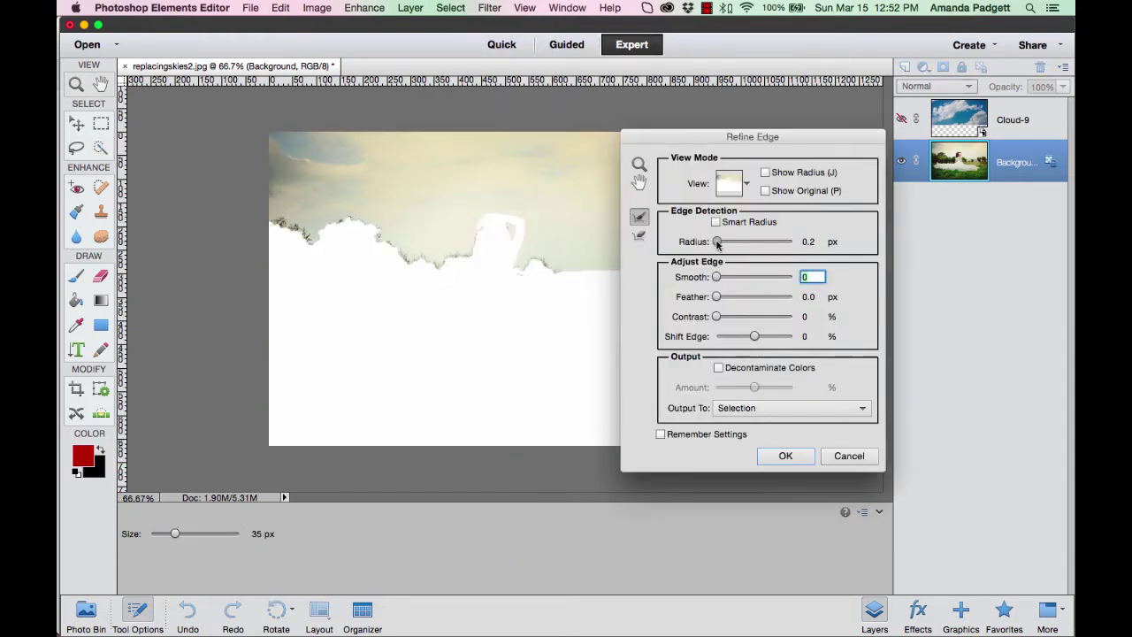
Step: Apply radius 1.2 px, feather 3.8 px, shift edge +15%, outputting to a layer mask
drag(717, 245, 722, 244)
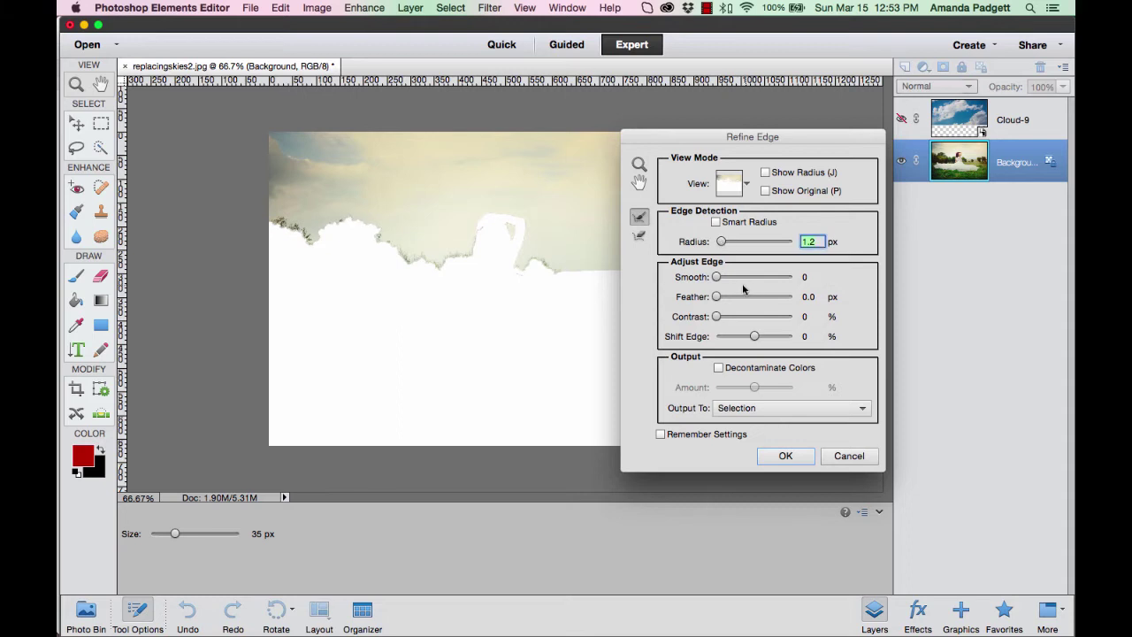
drag(716, 296, 732, 298)
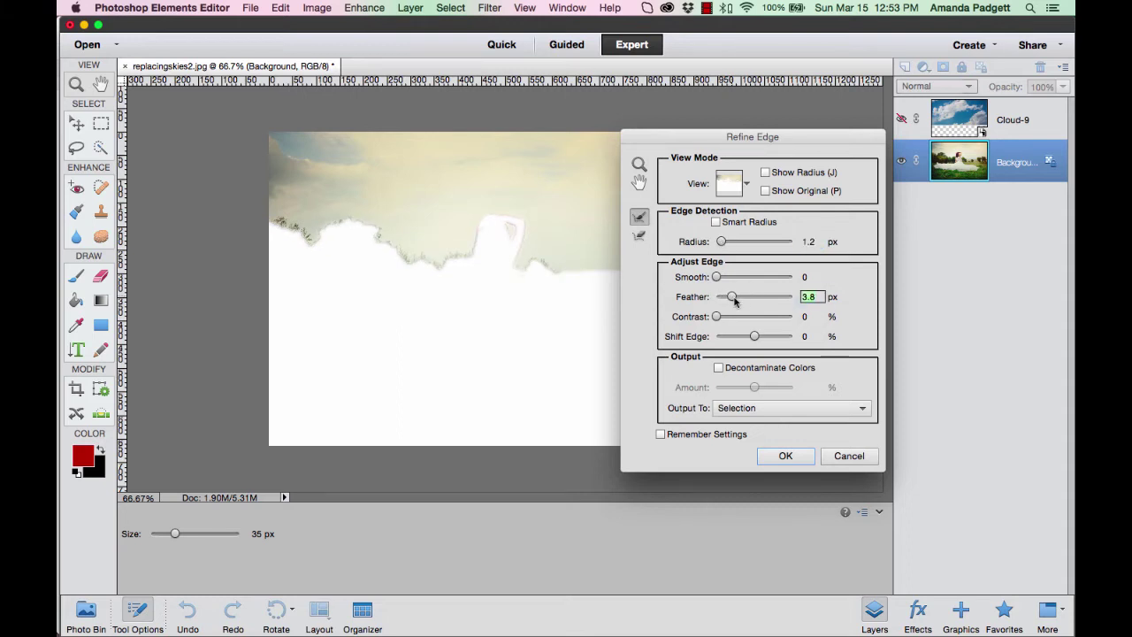
drag(754, 337, 787, 340)
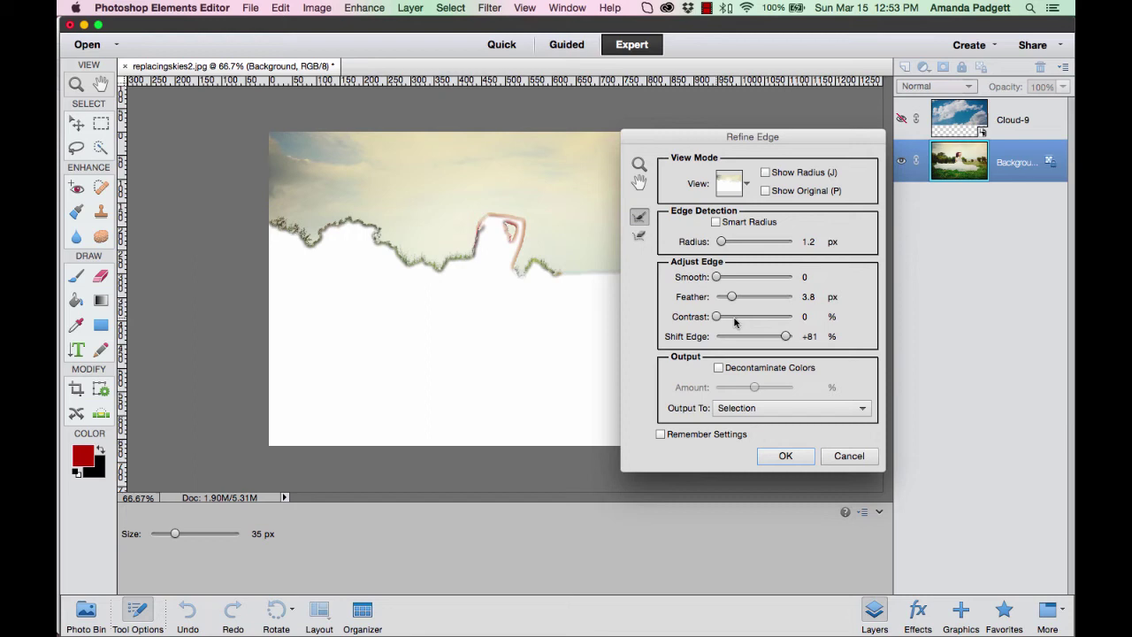
mouse_move(786, 336)
mouse_down()
mouse_move(731, 339)
mouse_move(764, 342)
mouse_up()
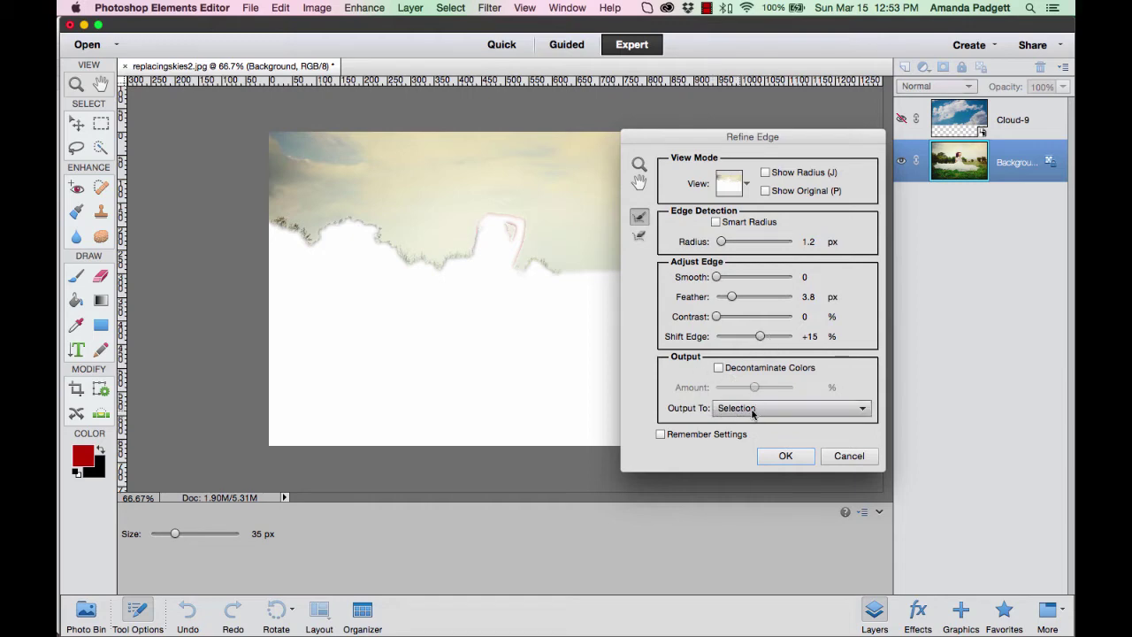
click(759, 413)
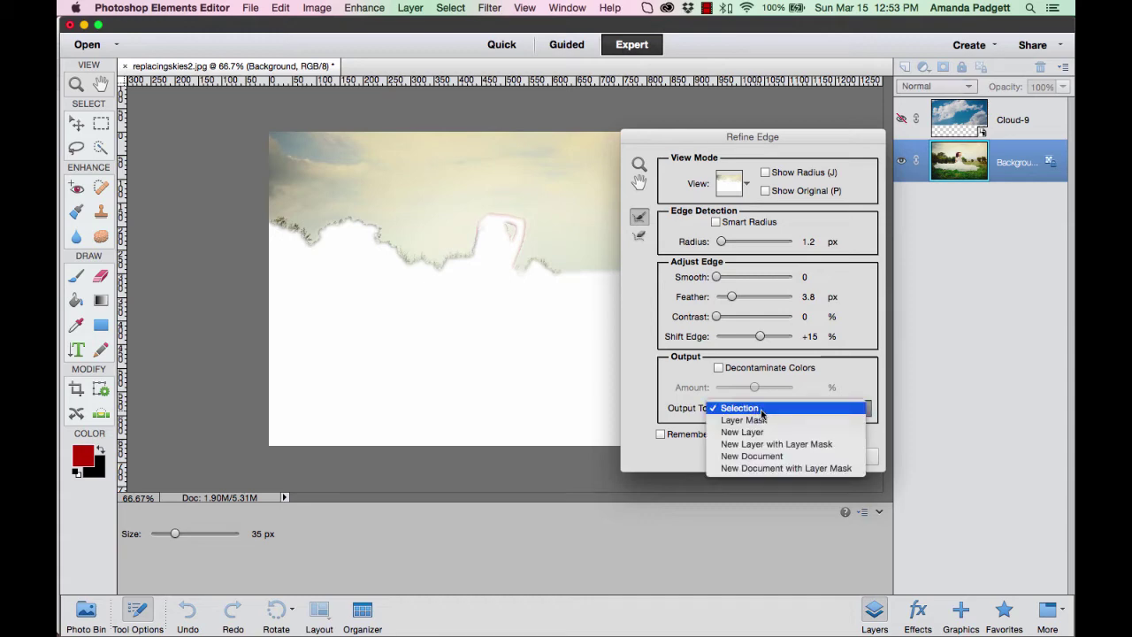
click(766, 421)
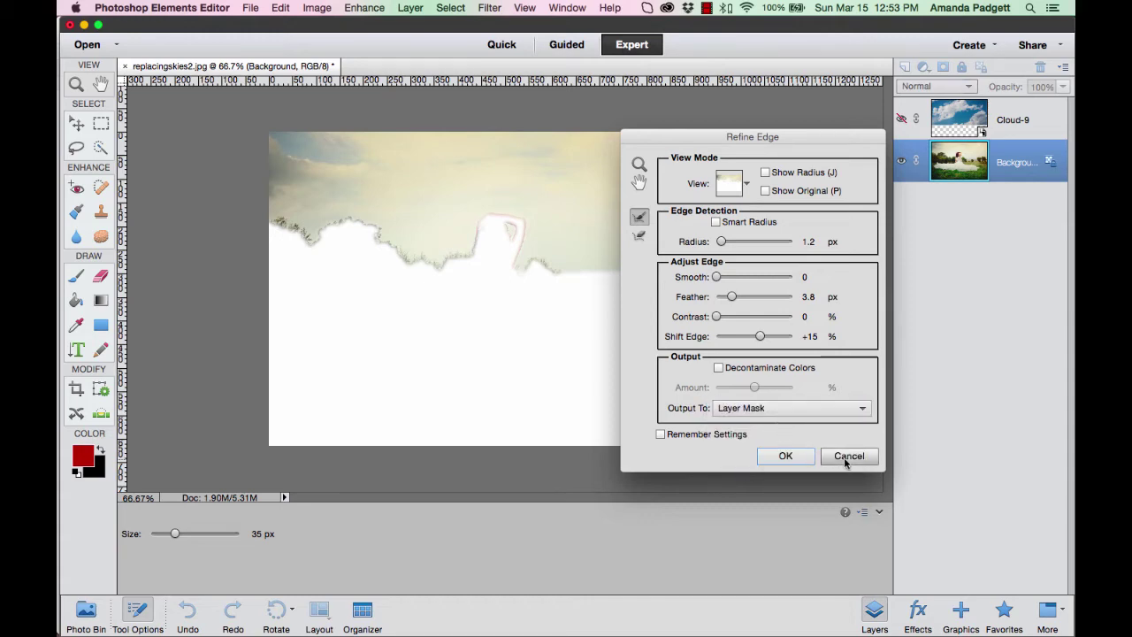
click(785, 456)
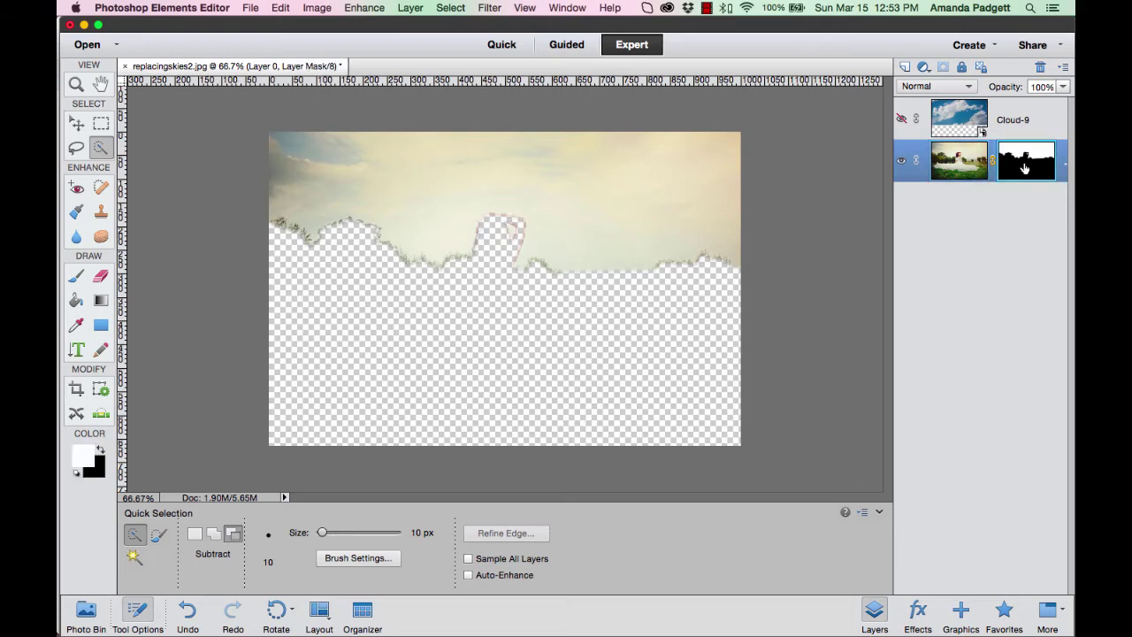
Step: Drag the mask from Layer 0 onto Cloud-9 and show the sky, comparing on and off
drag(1024, 161, 1022, 121)
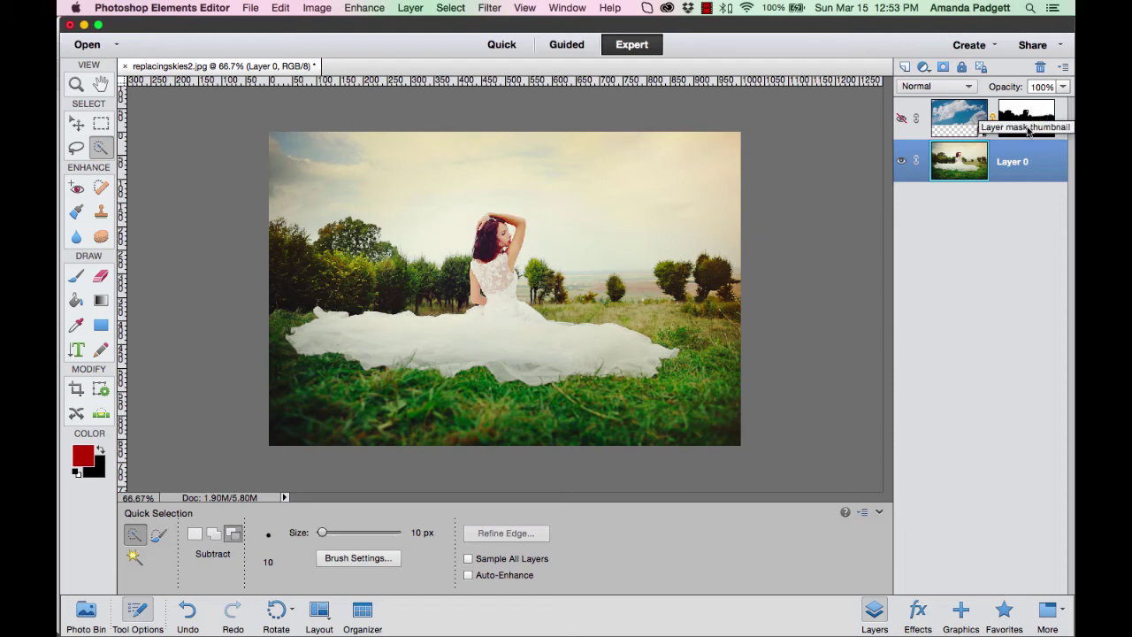
click(1036, 118)
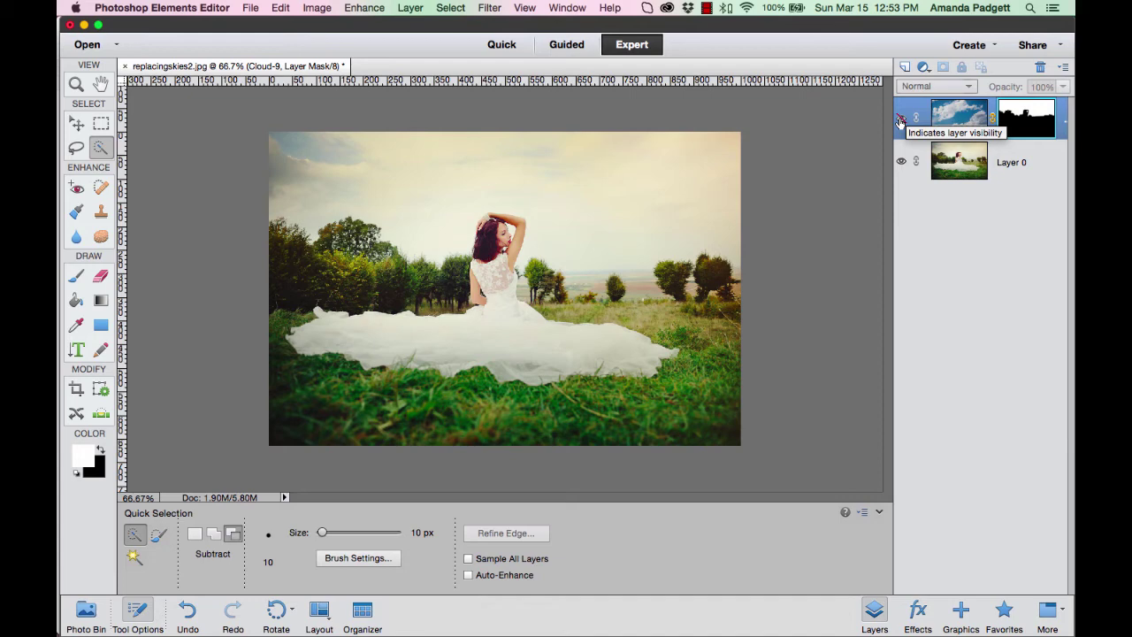
click(901, 121)
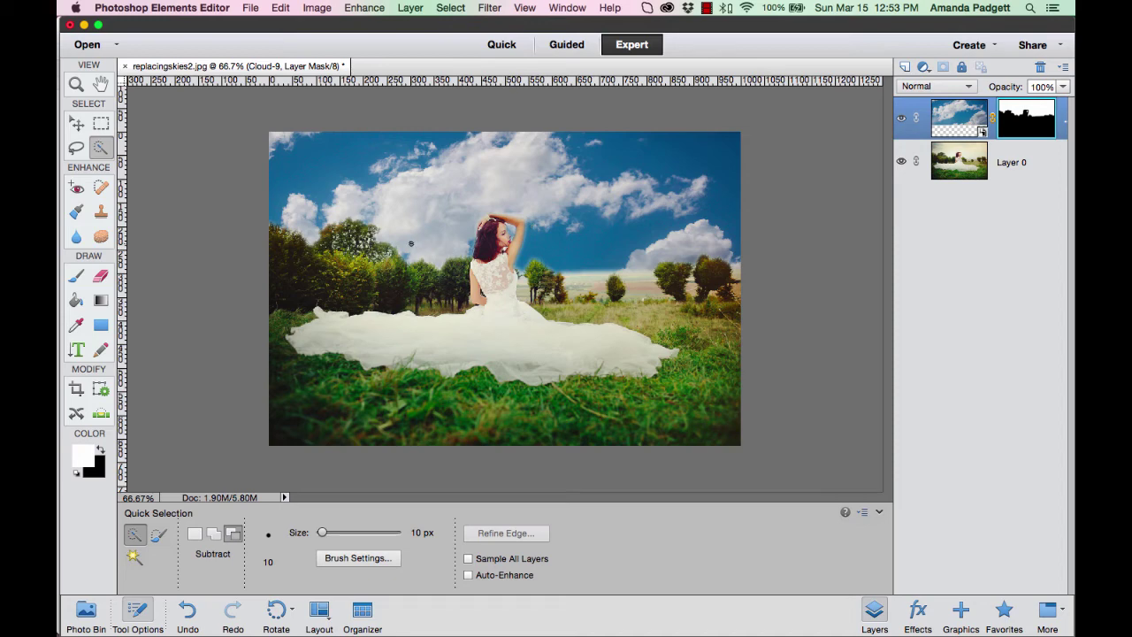
click(901, 119)
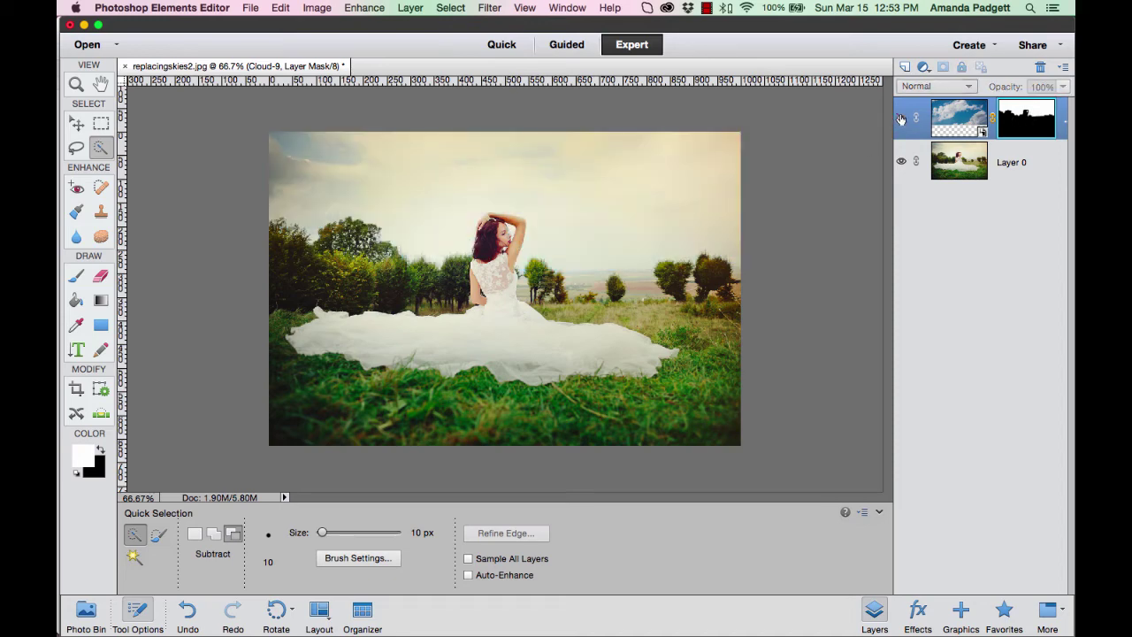
click(902, 119)
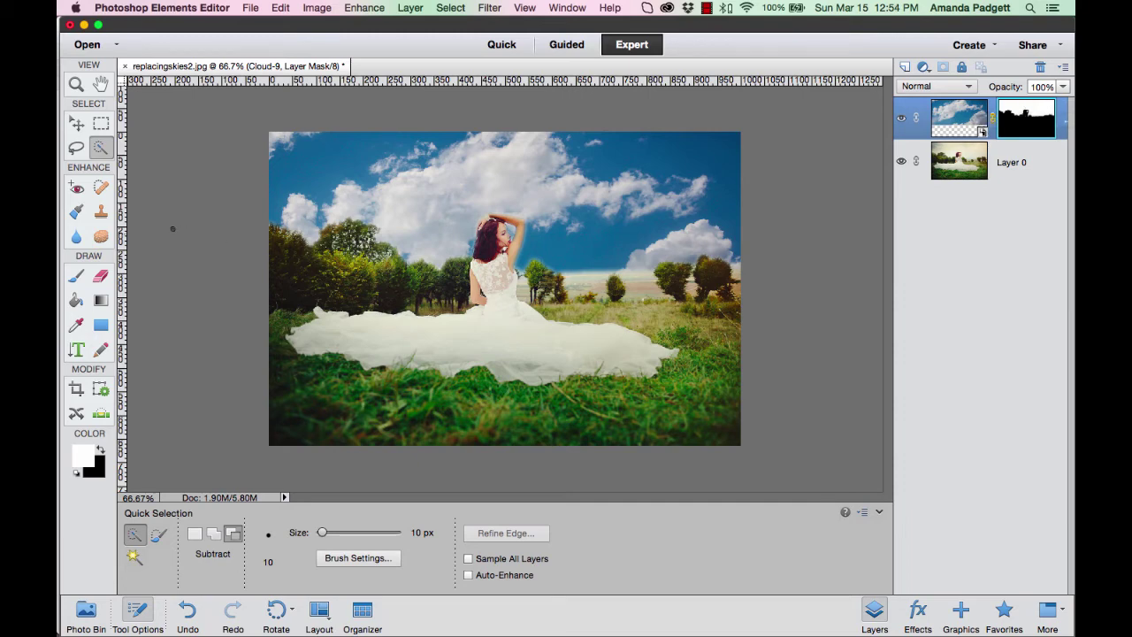
Step: Pick the Gradient tool, test a gradient on the sky mask, and undo it
click(103, 304)
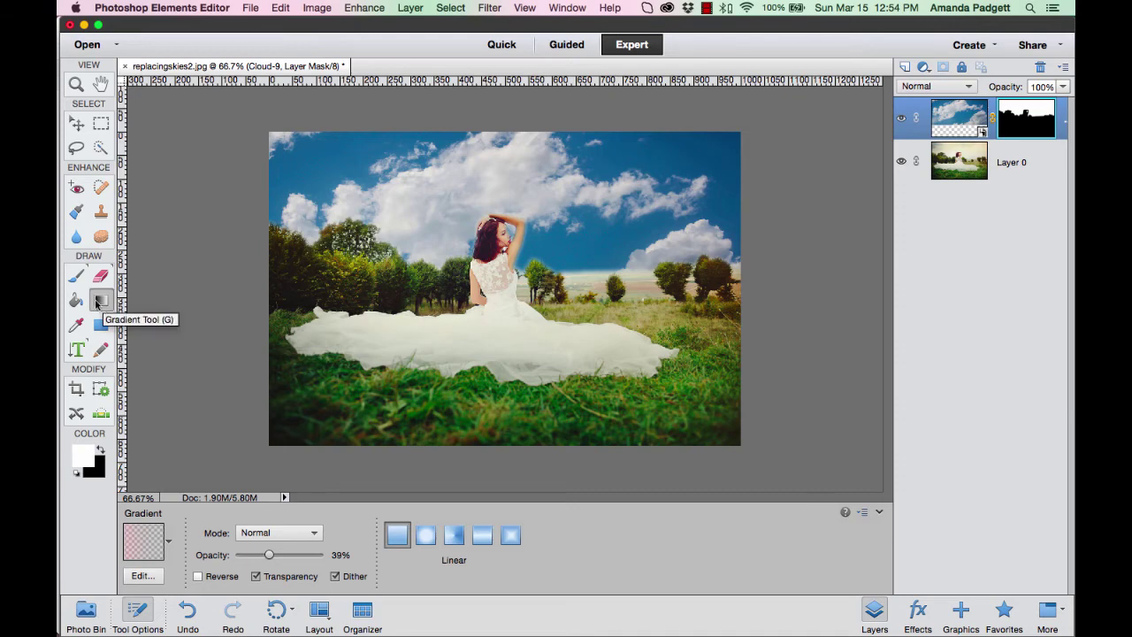
click(168, 540)
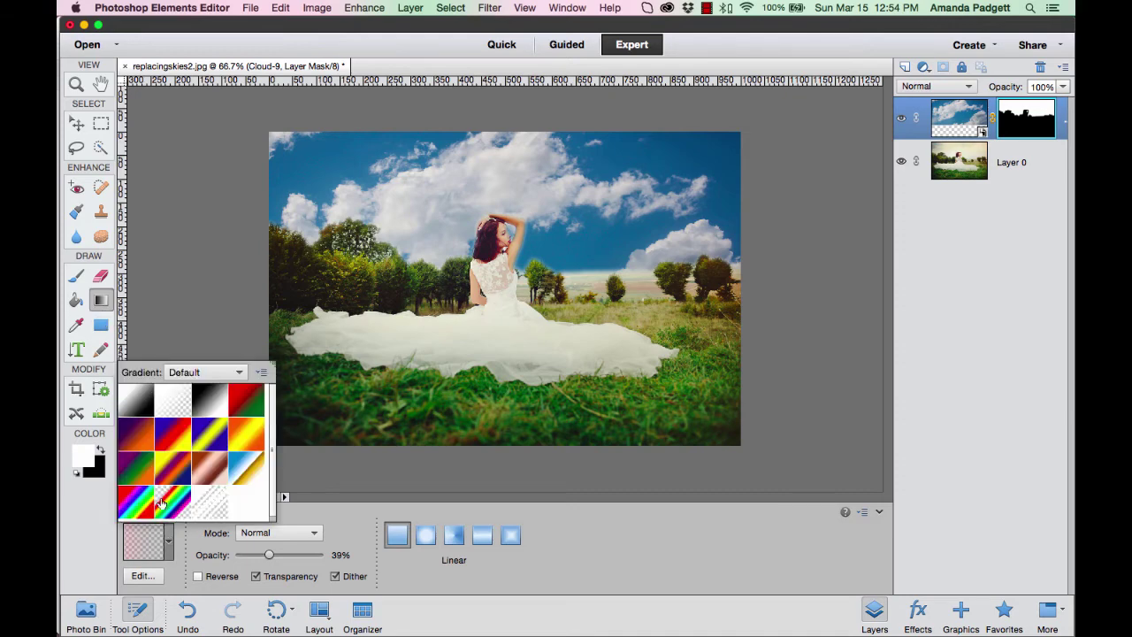
click(233, 344)
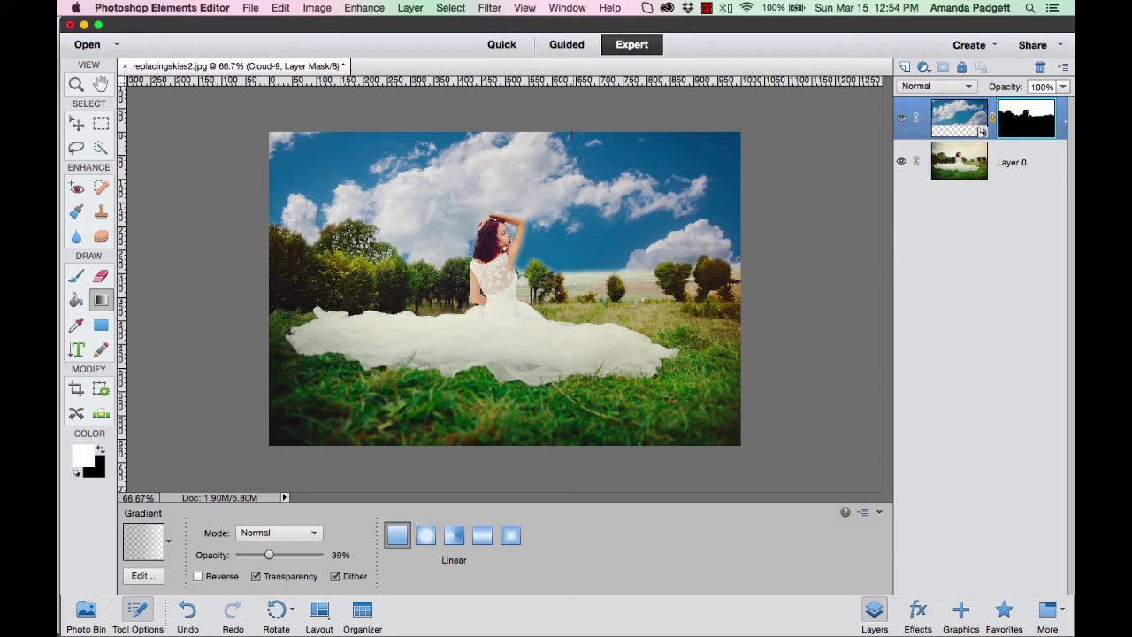
drag(557, 153, 538, 257)
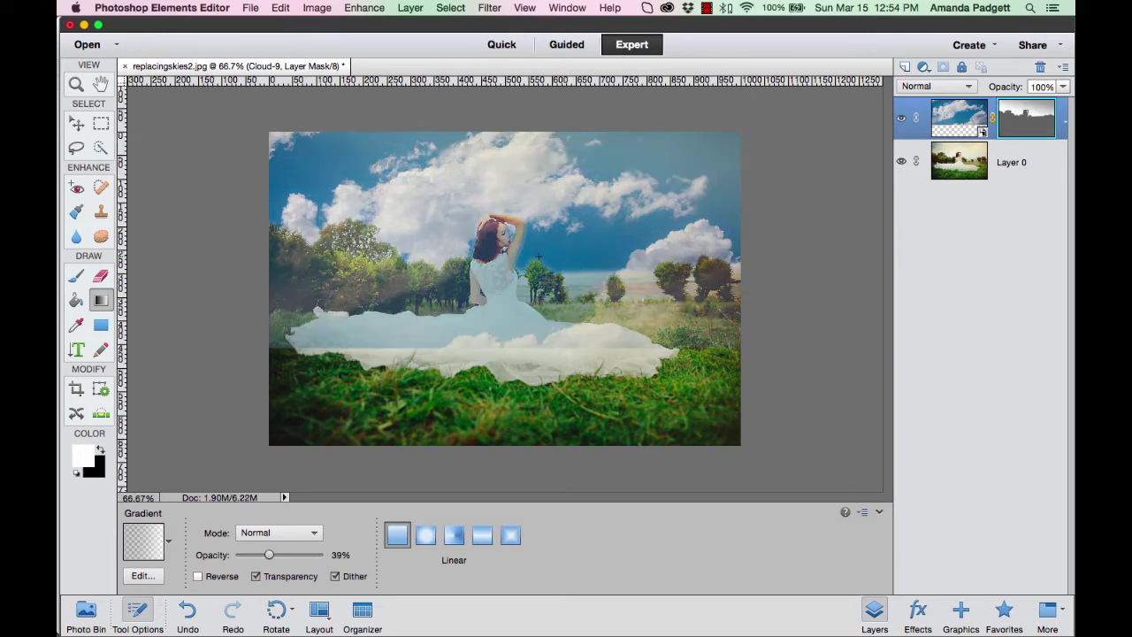
key(ctrl+z)
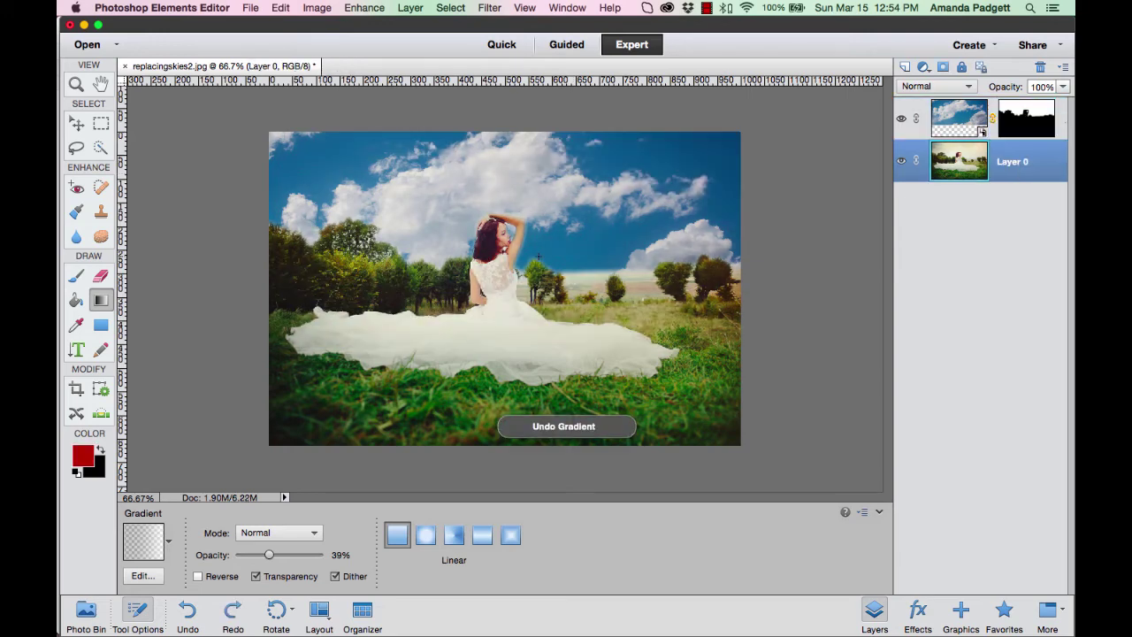
Step: Target the Cloud-9 mask and retry gradients with Reverse toggled, undoing each attempt
click(198, 576)
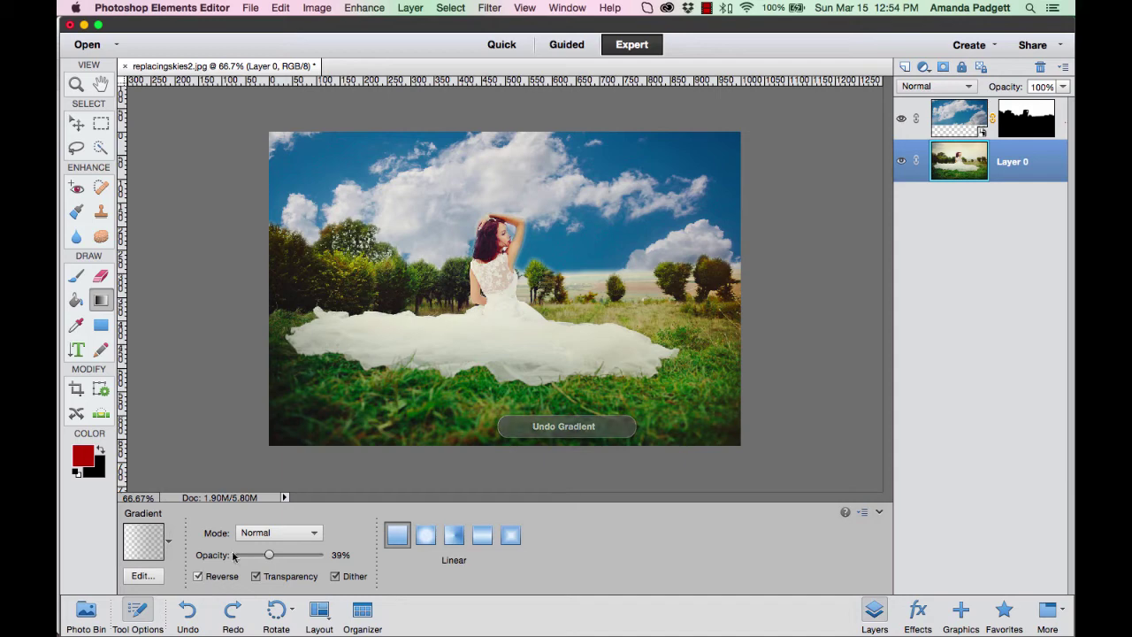
drag(578, 133, 567, 256)
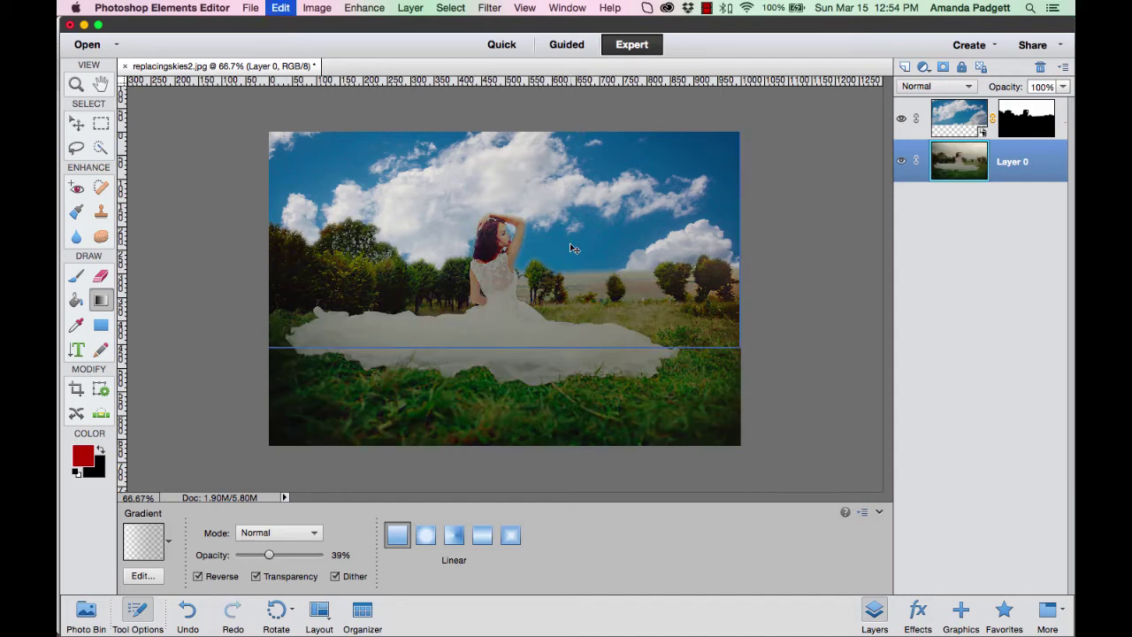
key(ctrl+z)
click(1020, 125)
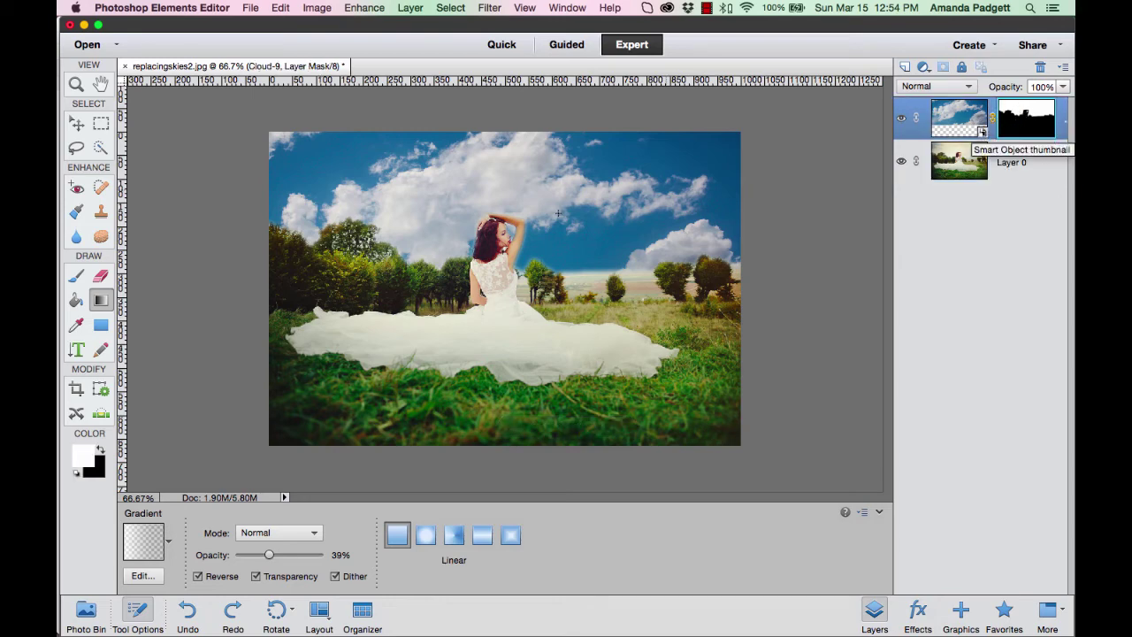
click(198, 576)
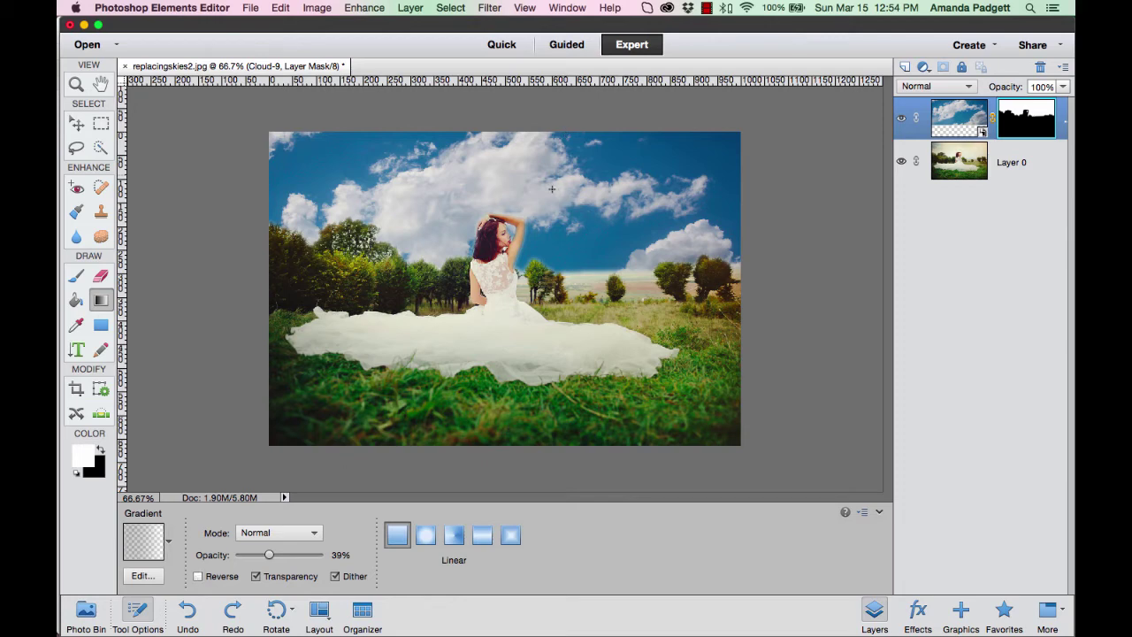
drag(552, 188, 545, 260)
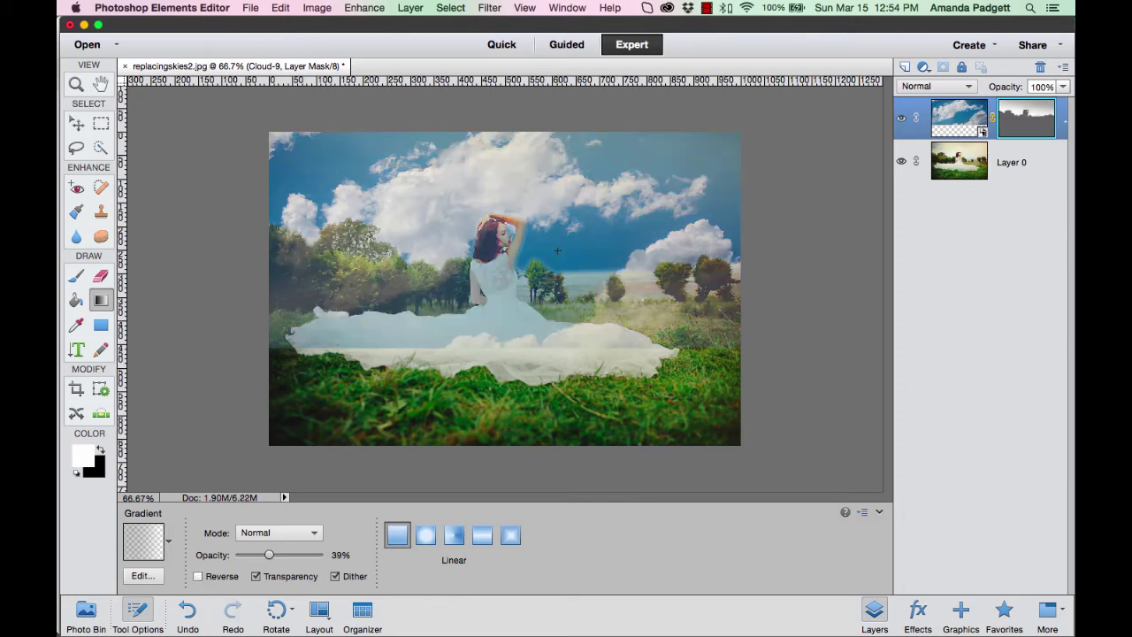
key(ctrl+z)
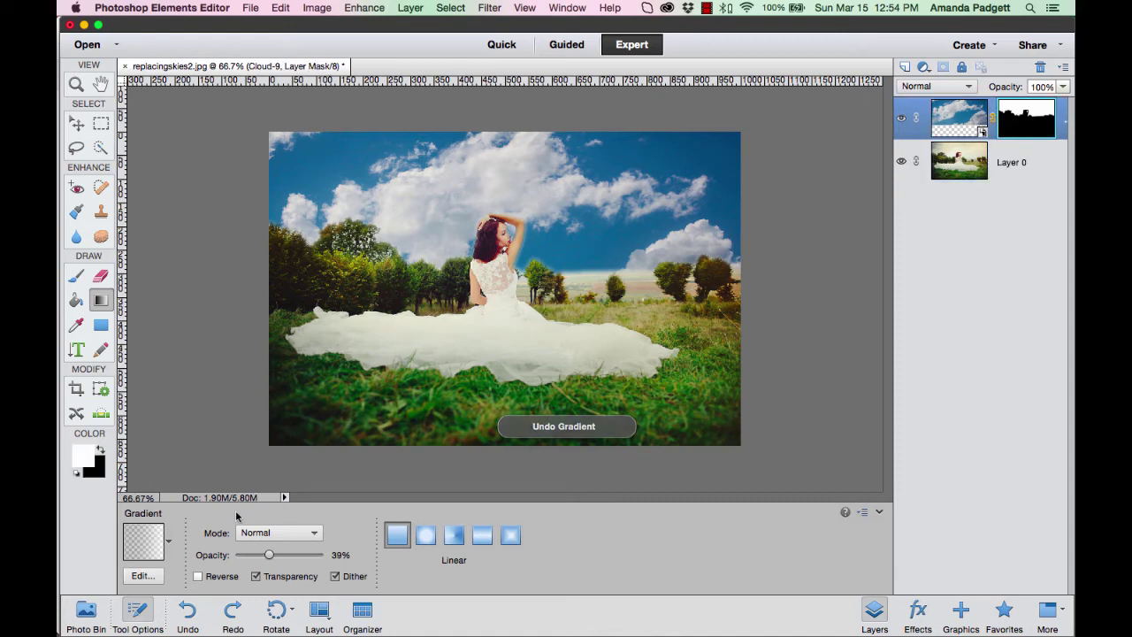
Step: Draw the 39%-opacity mask gradient from upper sky to horizon and compare visibility
click(198, 576)
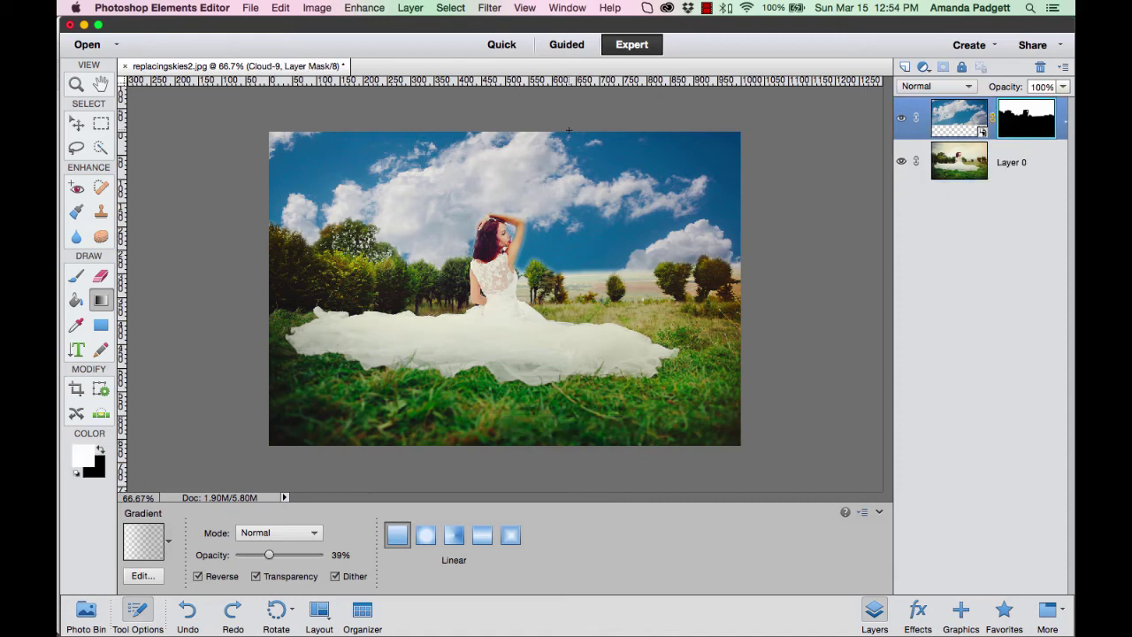
mouse_move(568, 131)
mouse_down()
mouse_move(542, 232)
mouse_move(550, 263)
mouse_up()
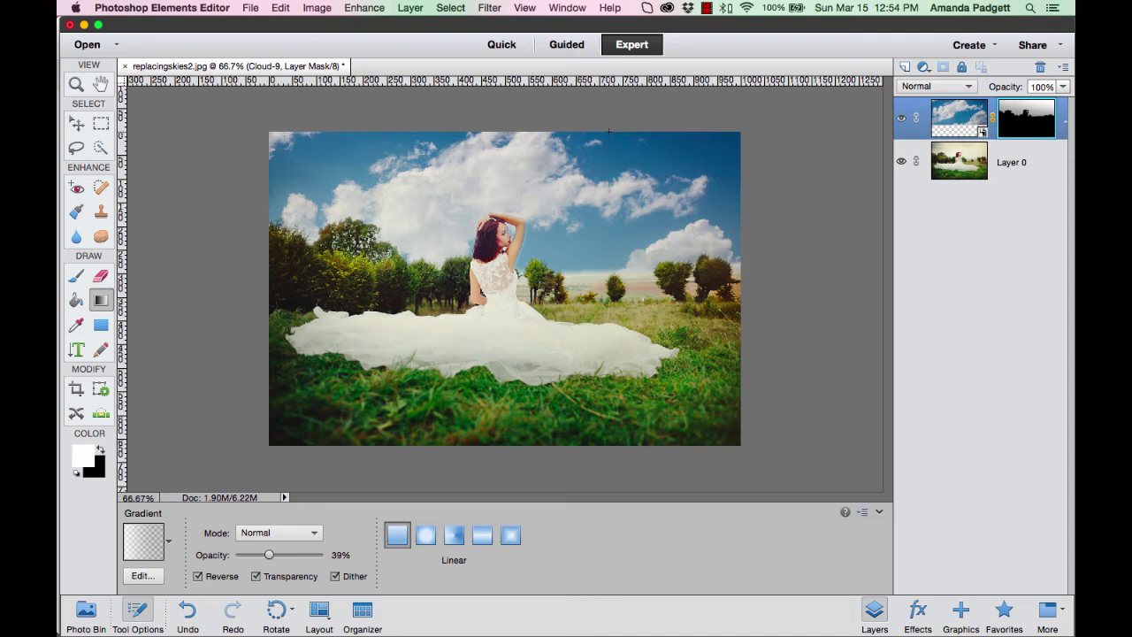
drag(594, 183, 575, 273)
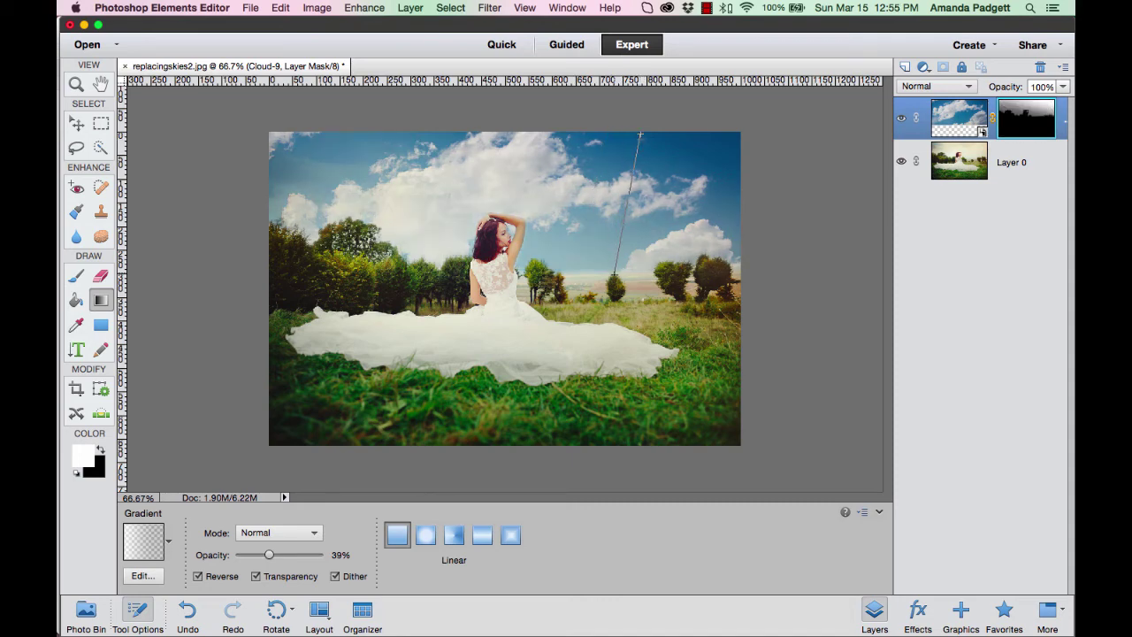
drag(637, 132, 614, 274)
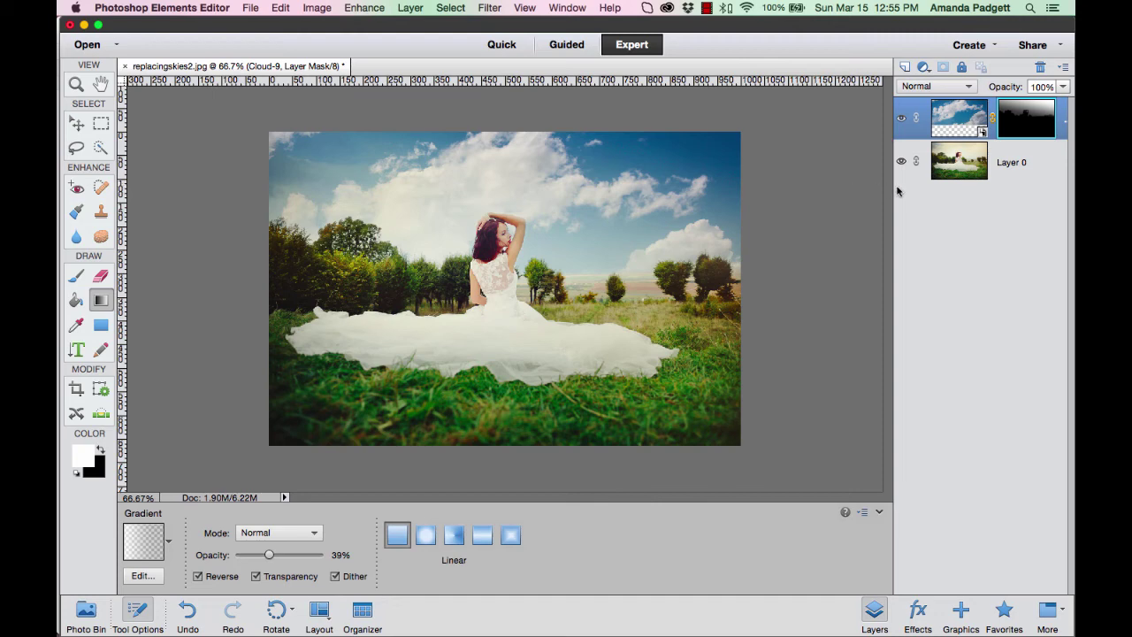
click(901, 120)
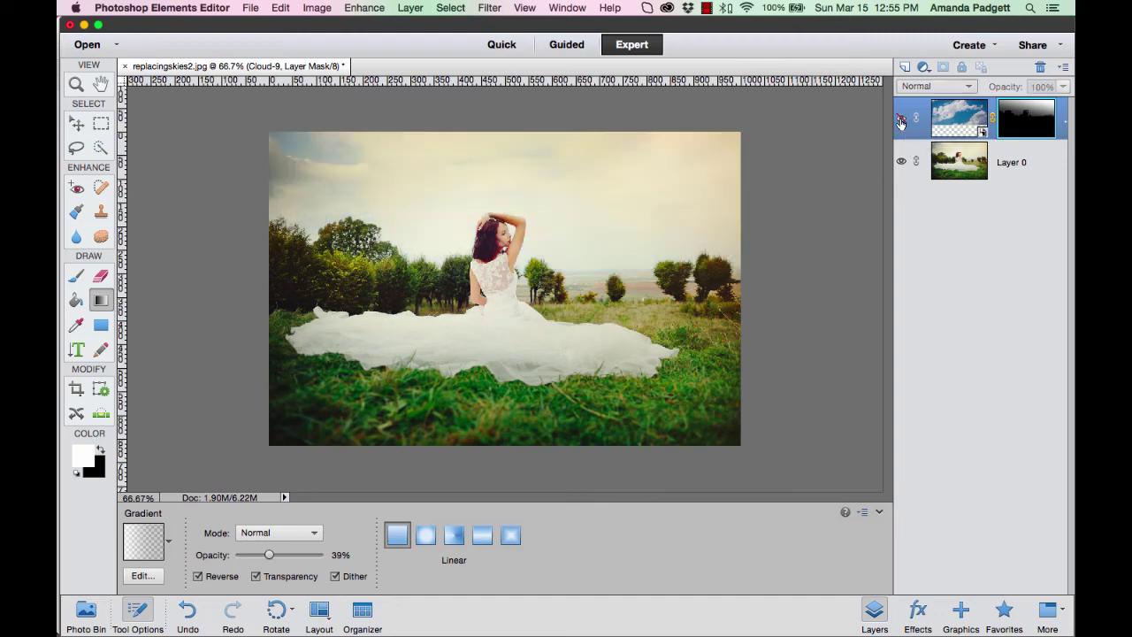
click(901, 121)
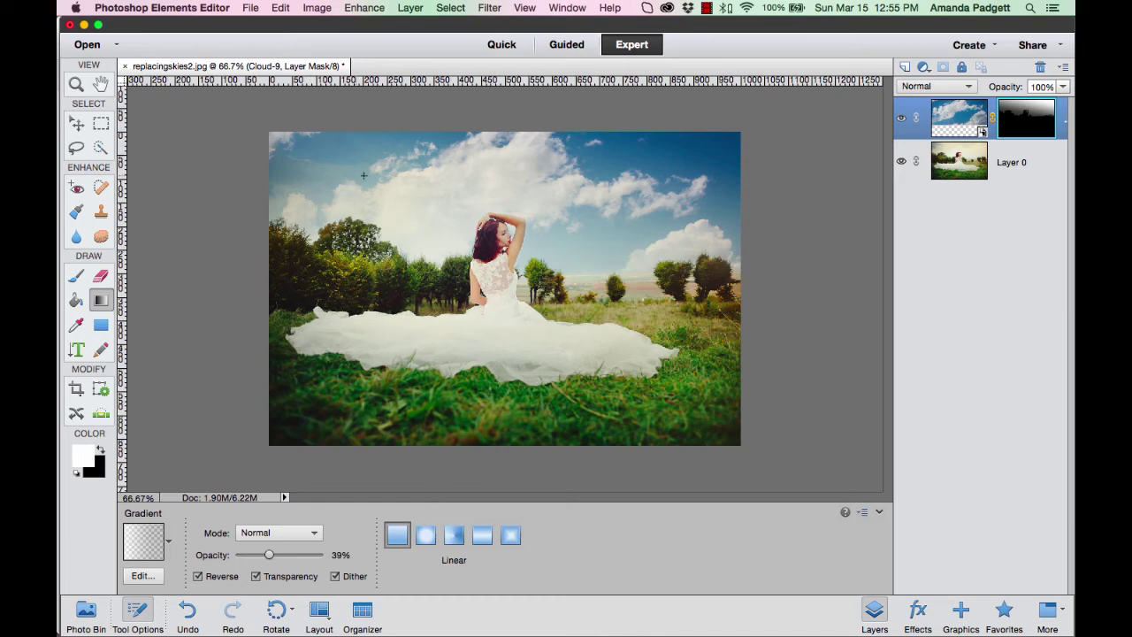
click(901, 121)
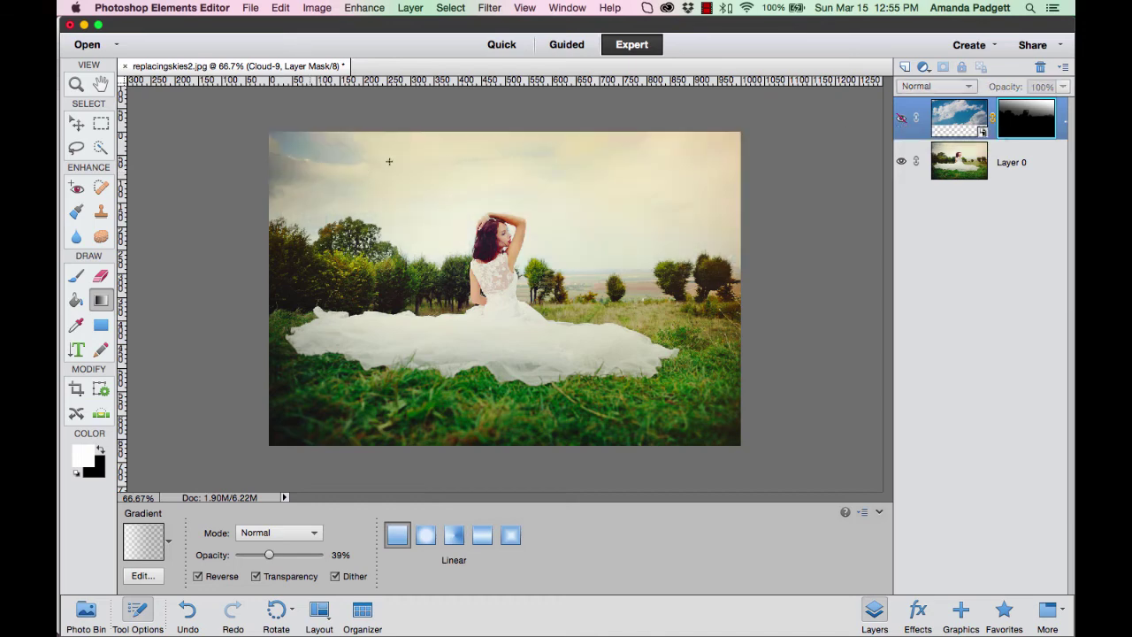
click(901, 118)
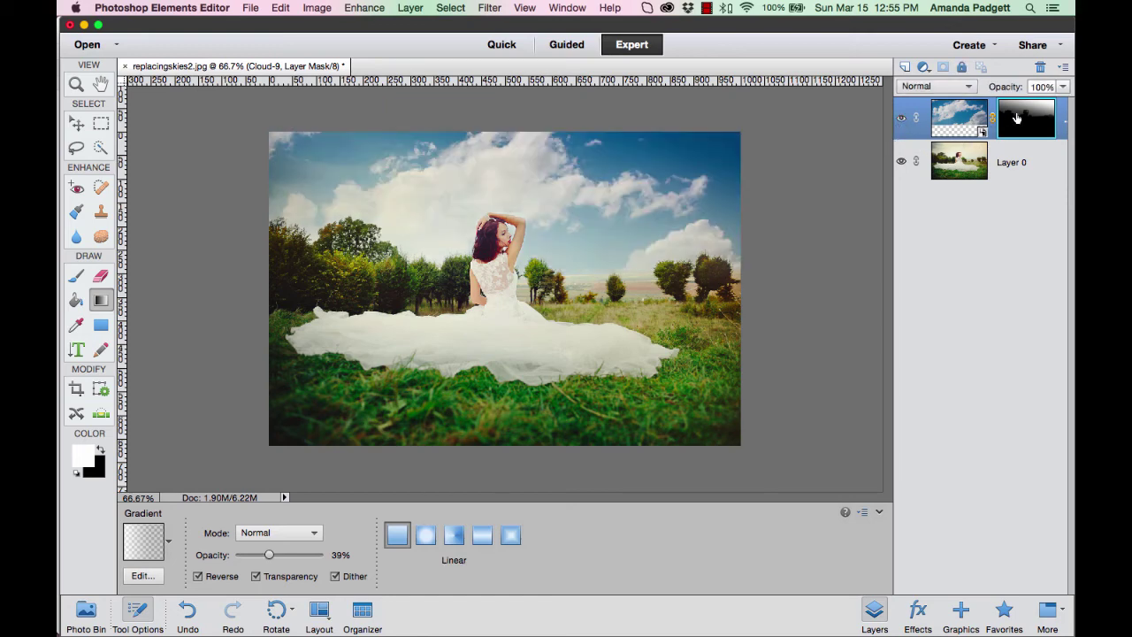
Step: Paint white across the upper sky mask with a 100 px, 45% brush, then compare
click(76, 276)
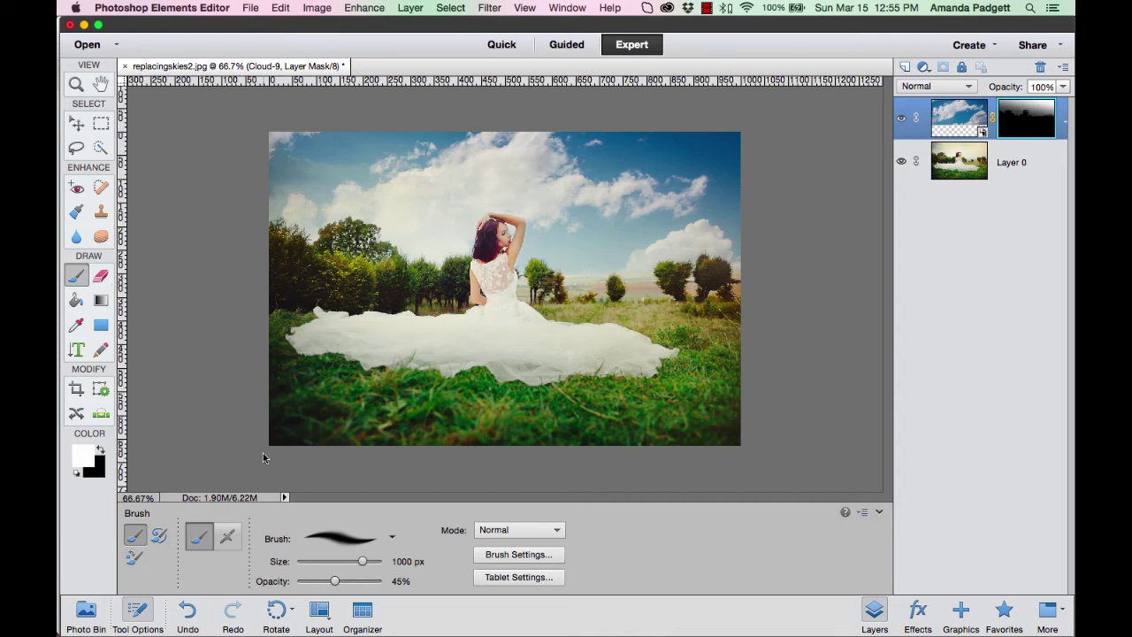
key(bracketleft)
key(bracketleft)
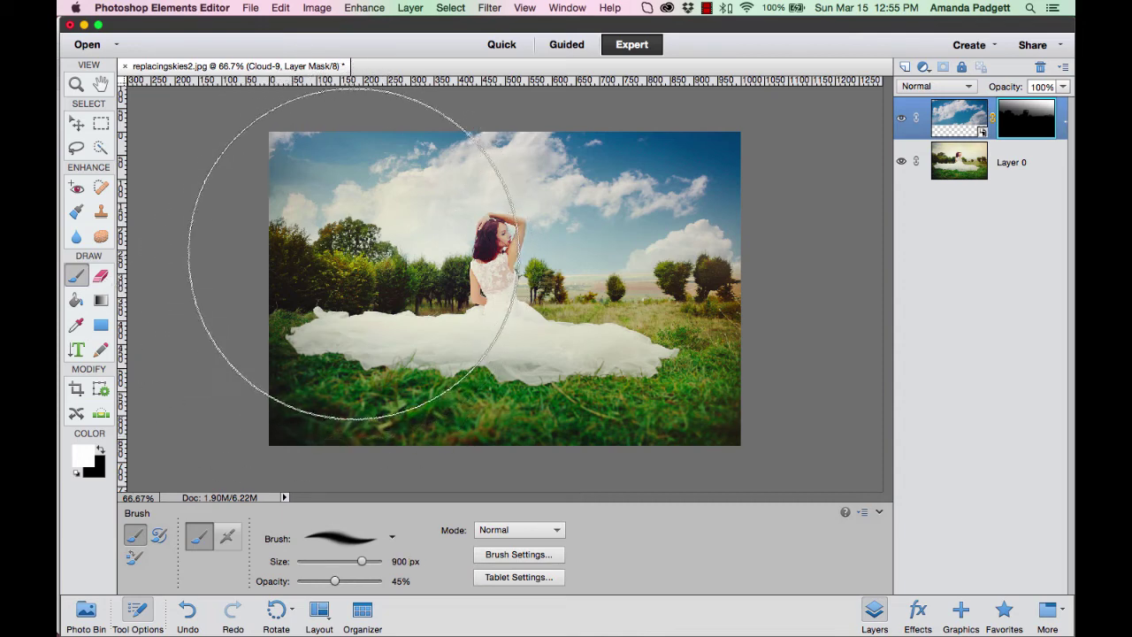
key(bracketleft)
key(bracketleft)
key(bracketleft)
key(bracketleft)
key(bracketleft)
key(bracketleft)
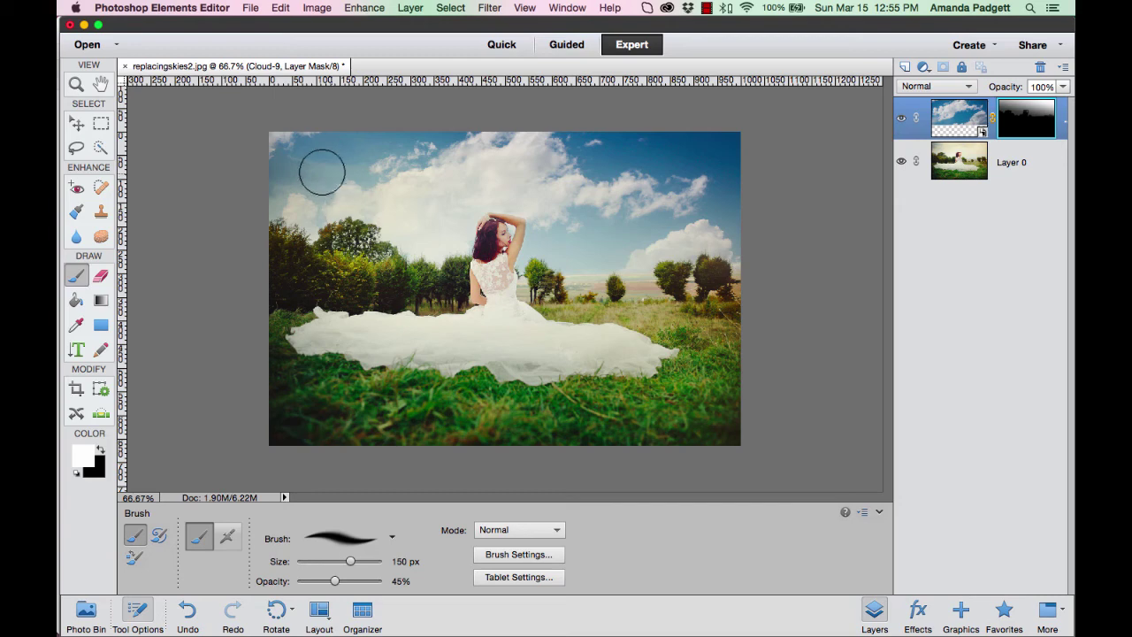
key(bracketleft)
key(bracketleft)
key(bracketleft)
key(bracketright)
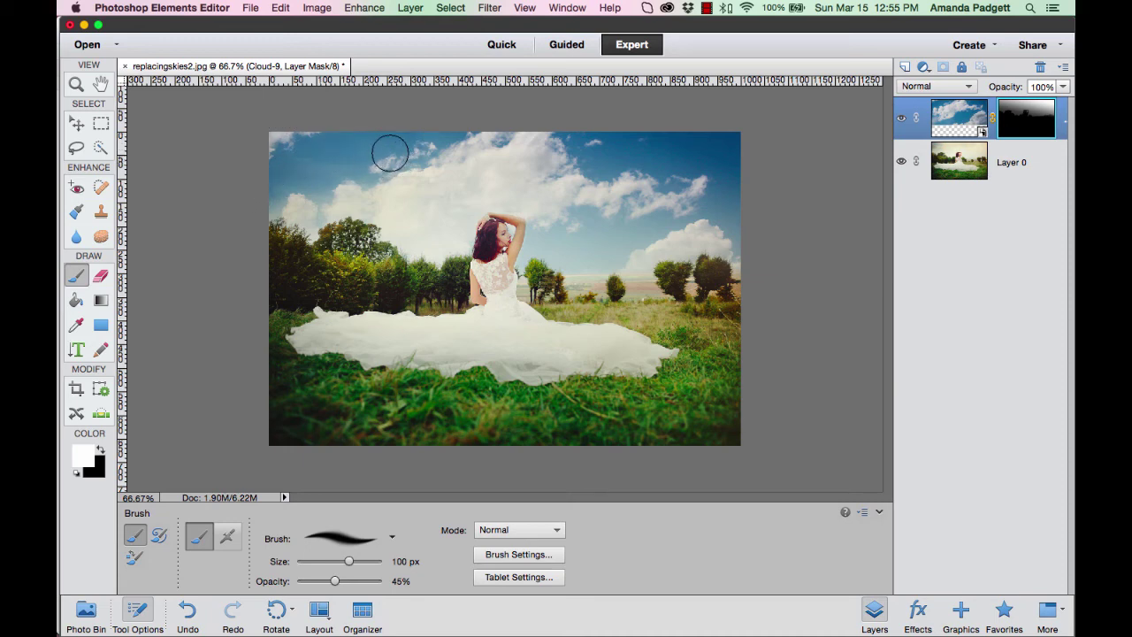
mouse_move(549, 161)
mouse_down()
mouse_move(675, 151)
mouse_move(619, 167)
mouse_move(677, 182)
mouse_up()
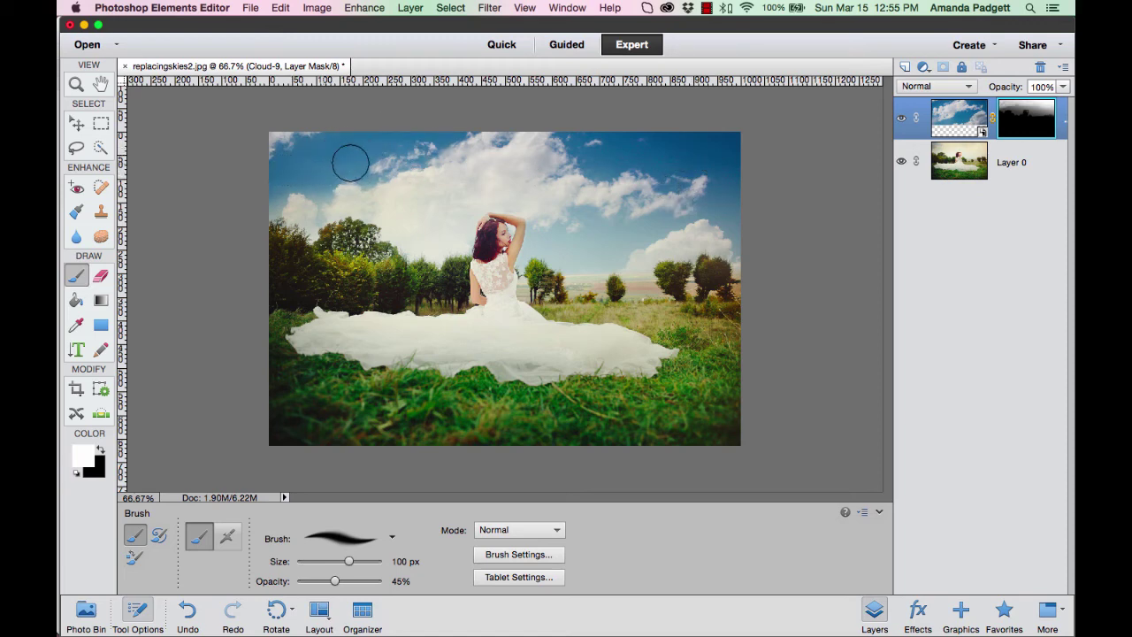
drag(669, 179, 741, 185)
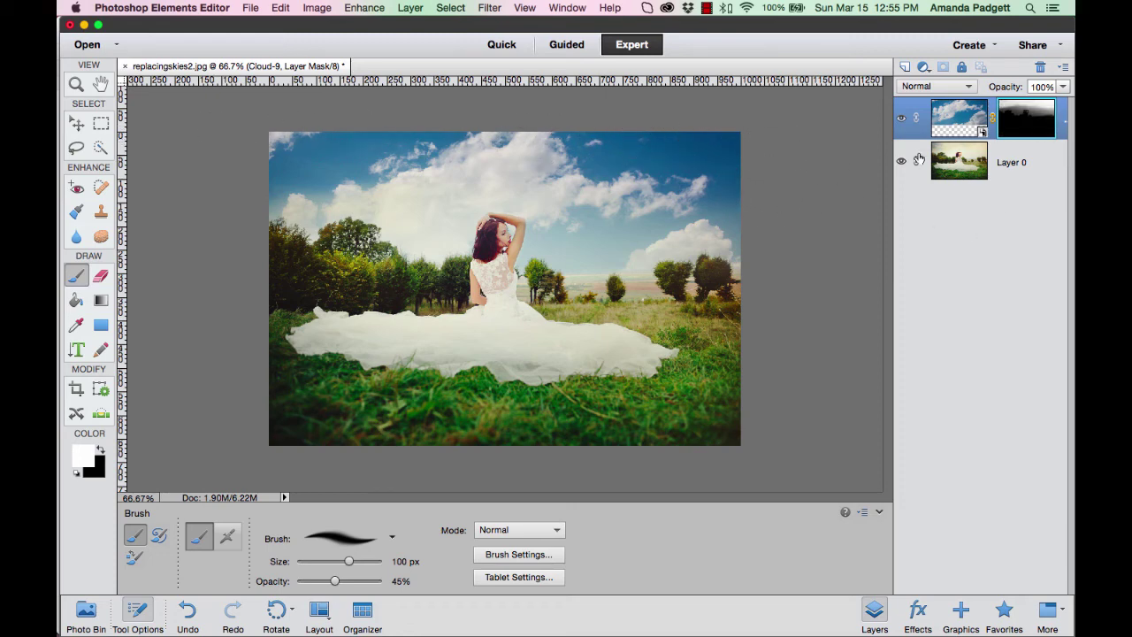
click(902, 120)
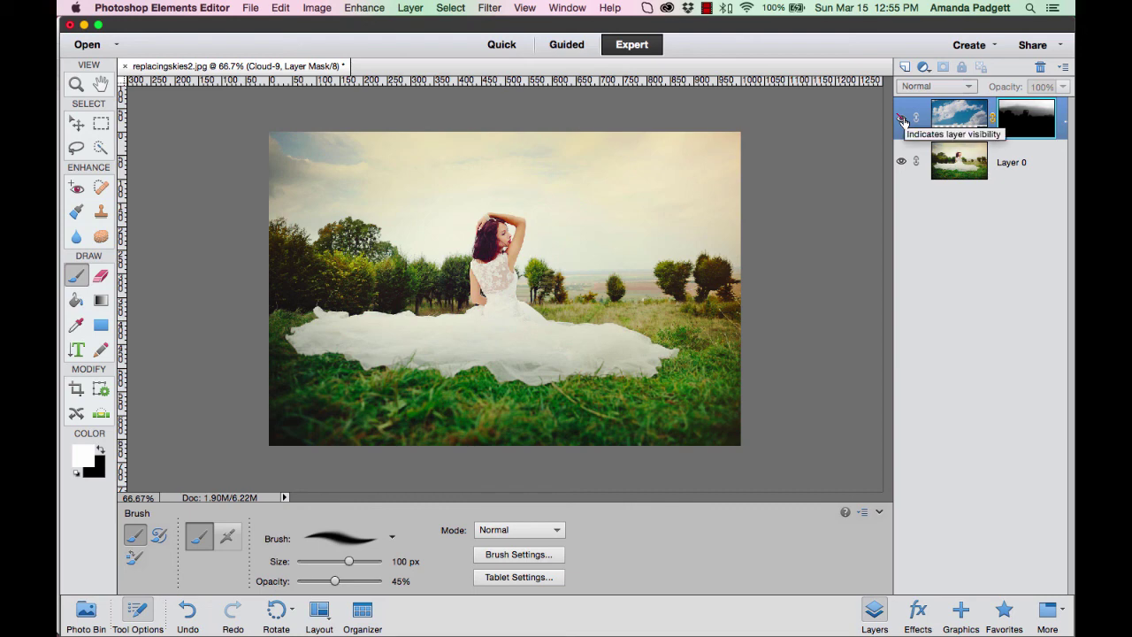
click(902, 119)
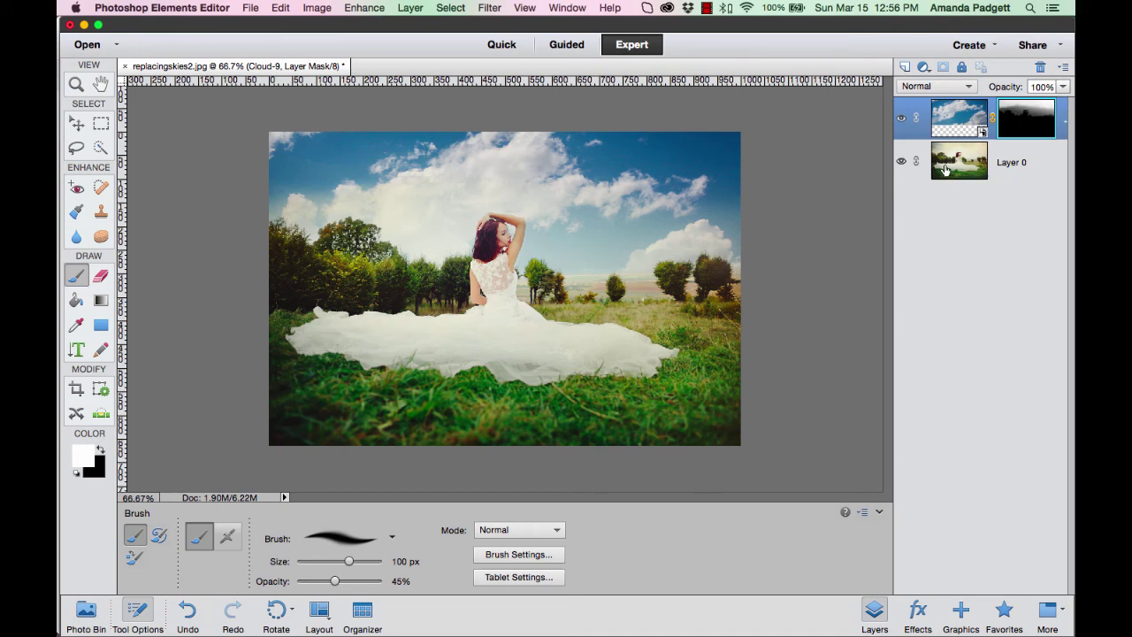
Step: Flatten Cloud-9 and the photo into one Background layer, then open and cancel Save As
click(410, 8)
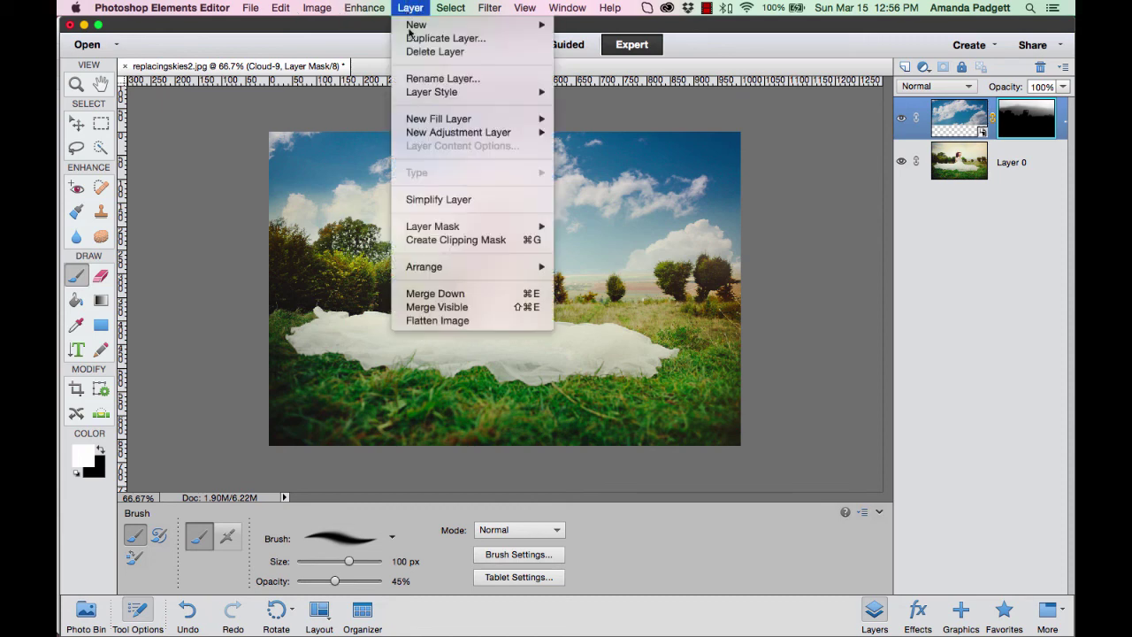
click(437, 321)
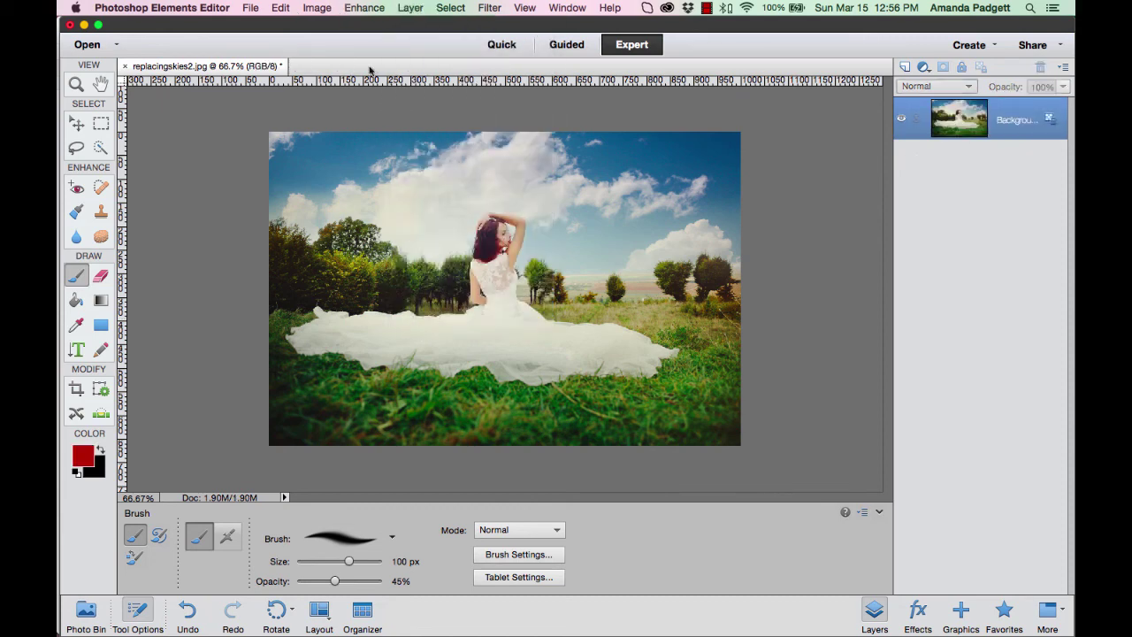
click(251, 8)
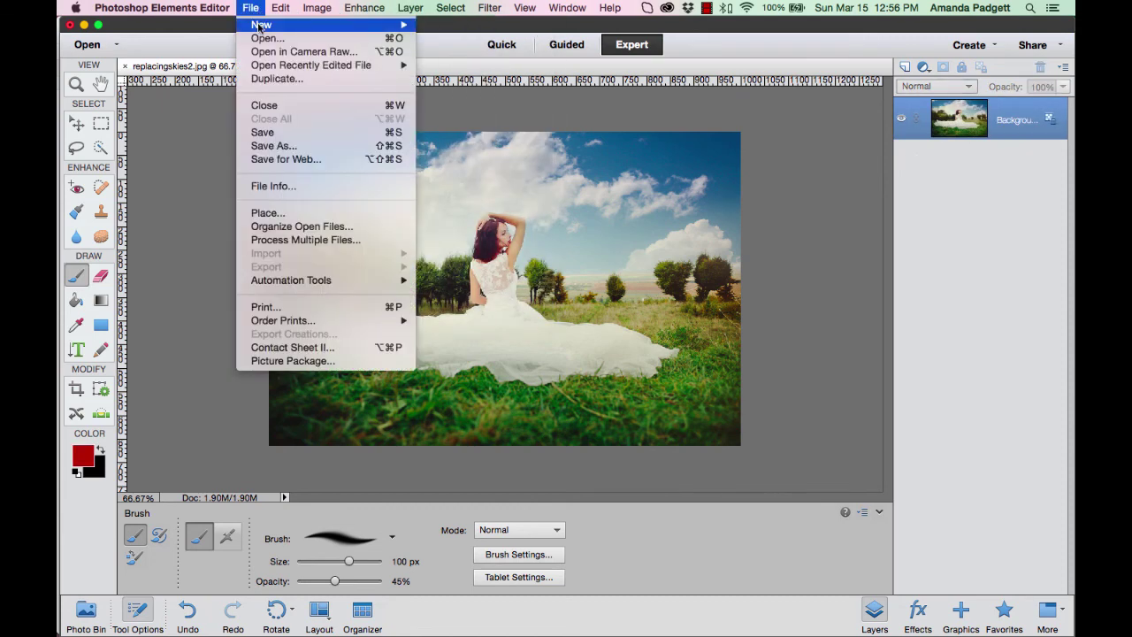
click(268, 149)
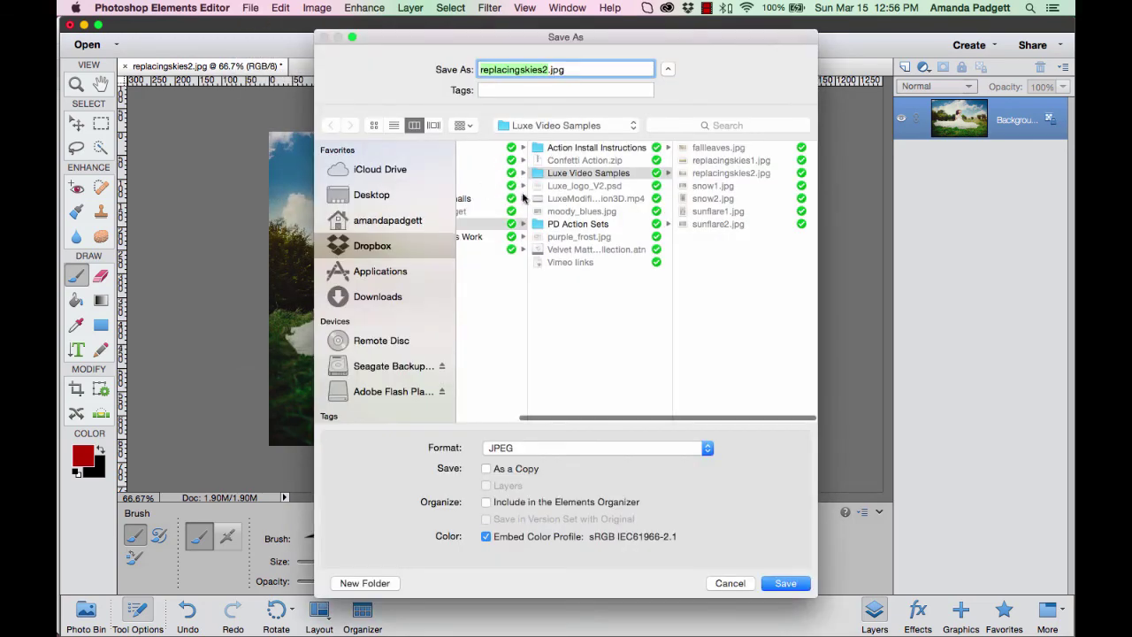
click(730, 582)
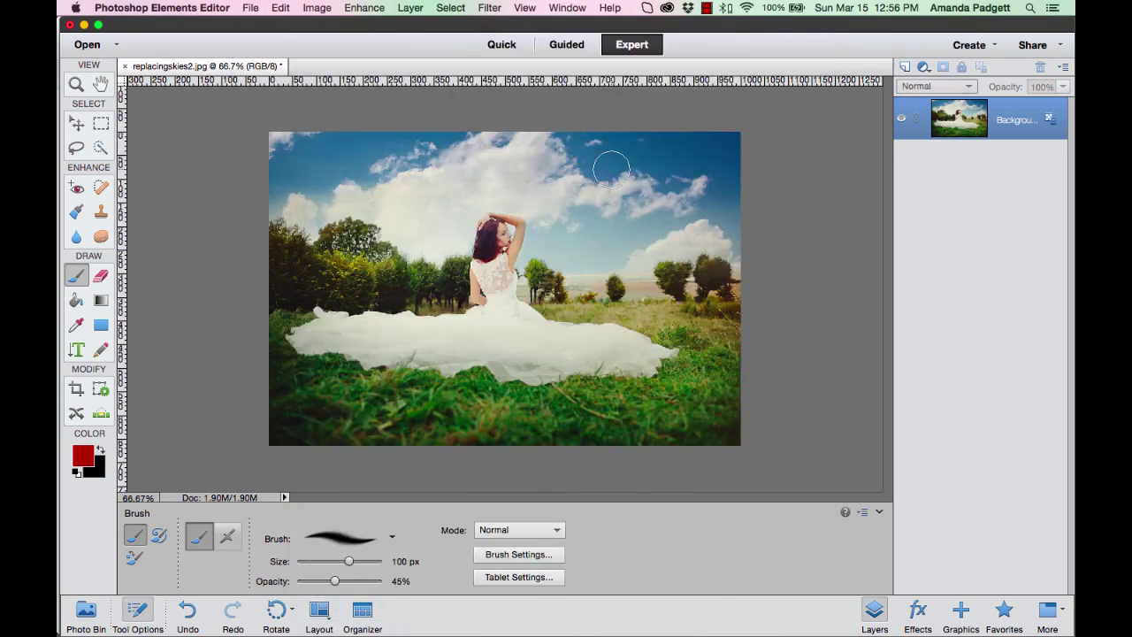